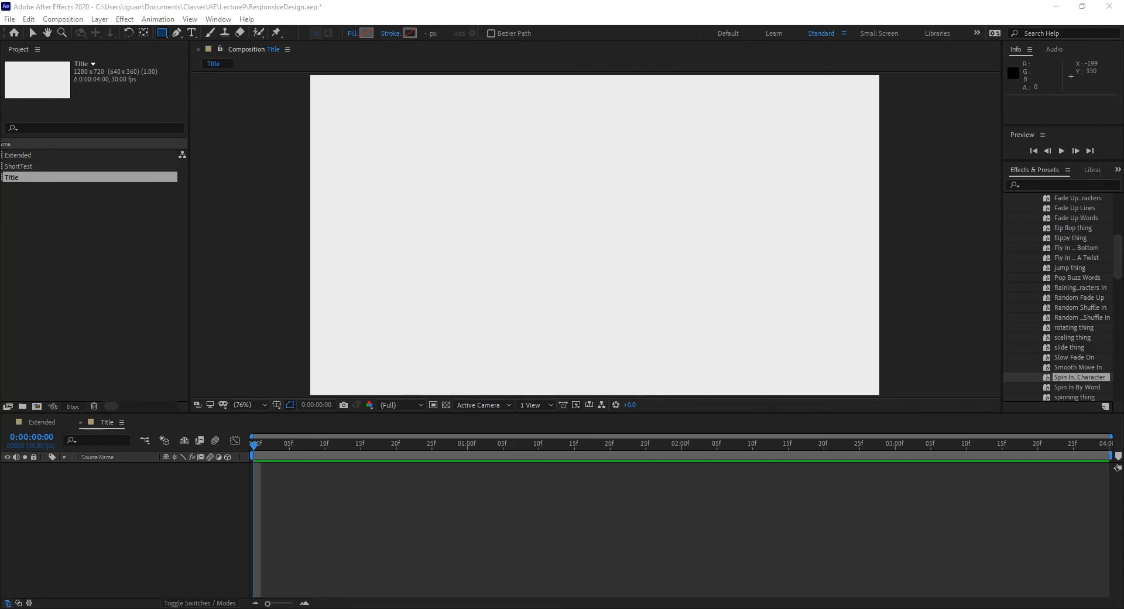
- Create a new shape layer in the Title composition and add a rectangle path to its contents
left_click_drag(224, 414, 223, 365)
right_click(162, 455)
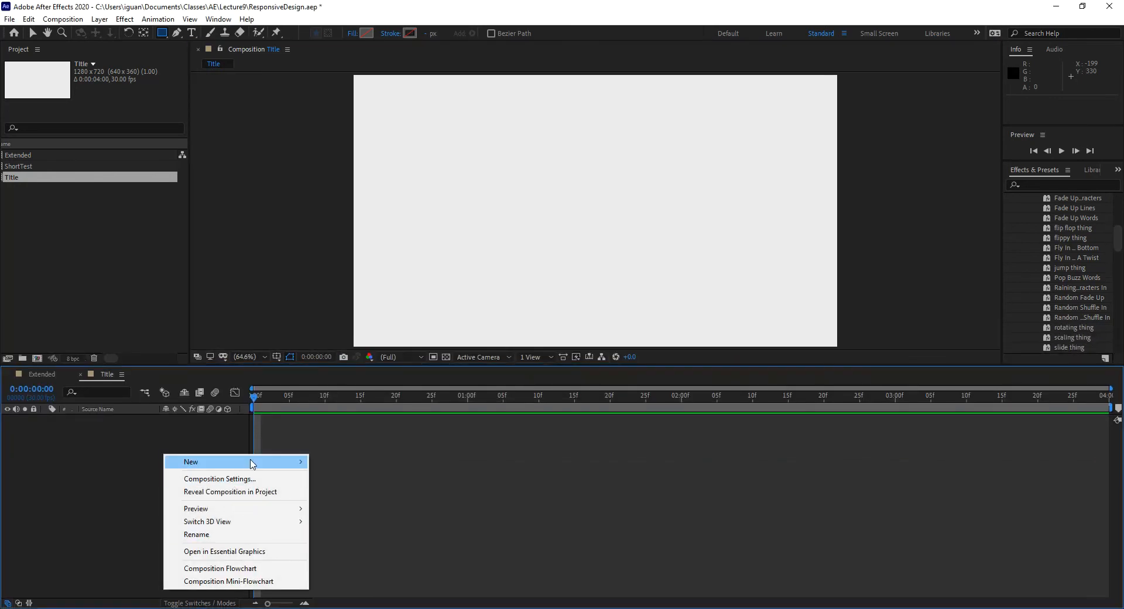
mouse_move(257, 462)
left_click(373, 544)
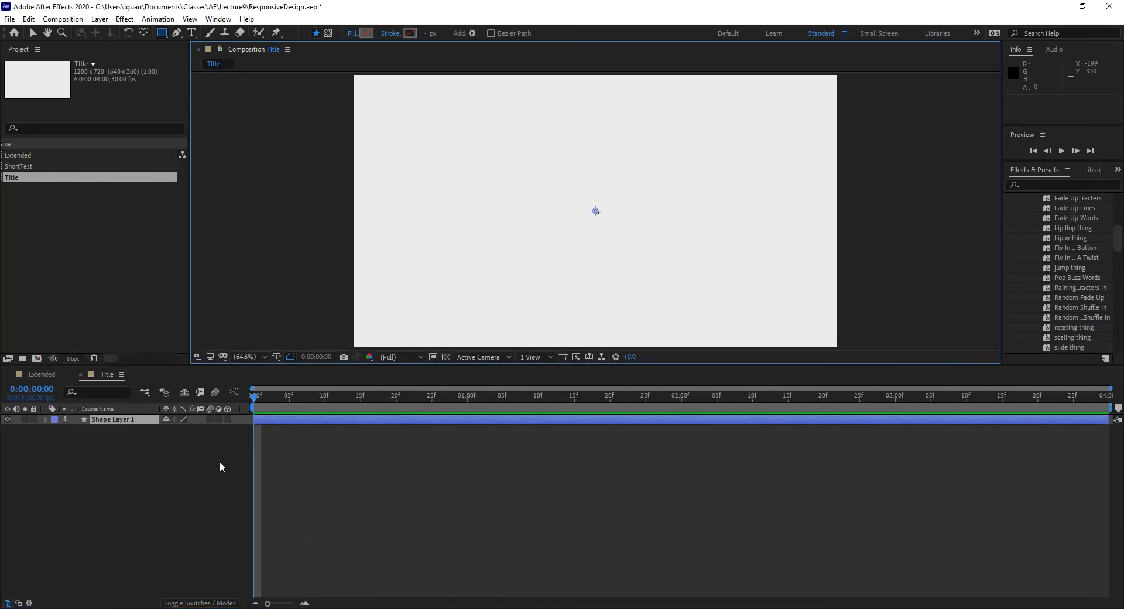
left_click(45, 419)
left_click(233, 429)
left_click(275, 190)
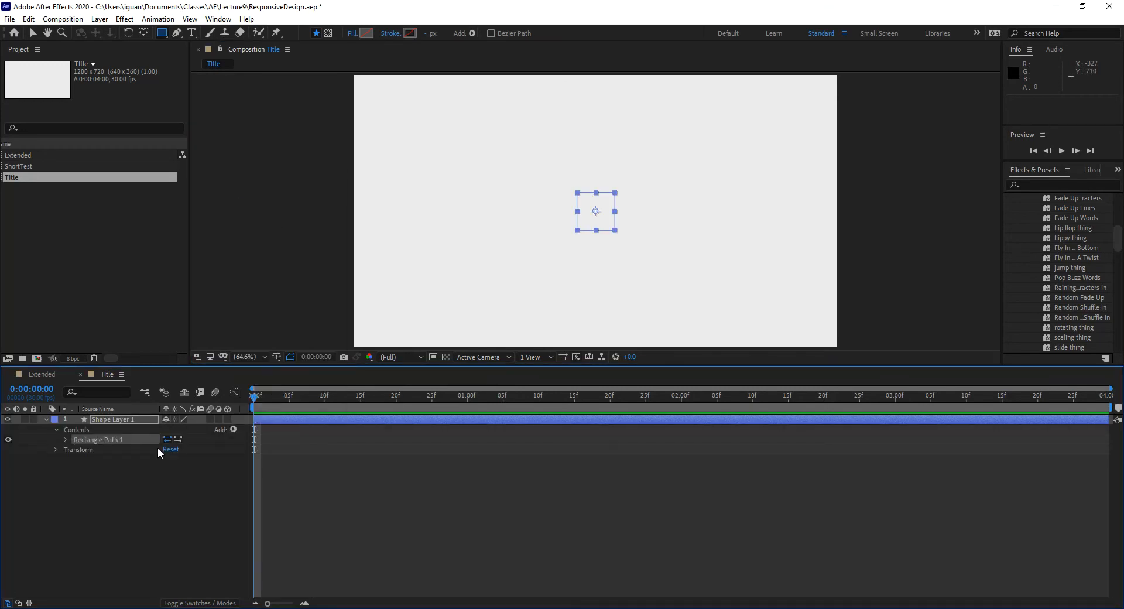
- Add a stroke to the shape layer, coloured red (FF0000), with a stroke width of 10
left_click(233, 429)
left_click(296, 255)
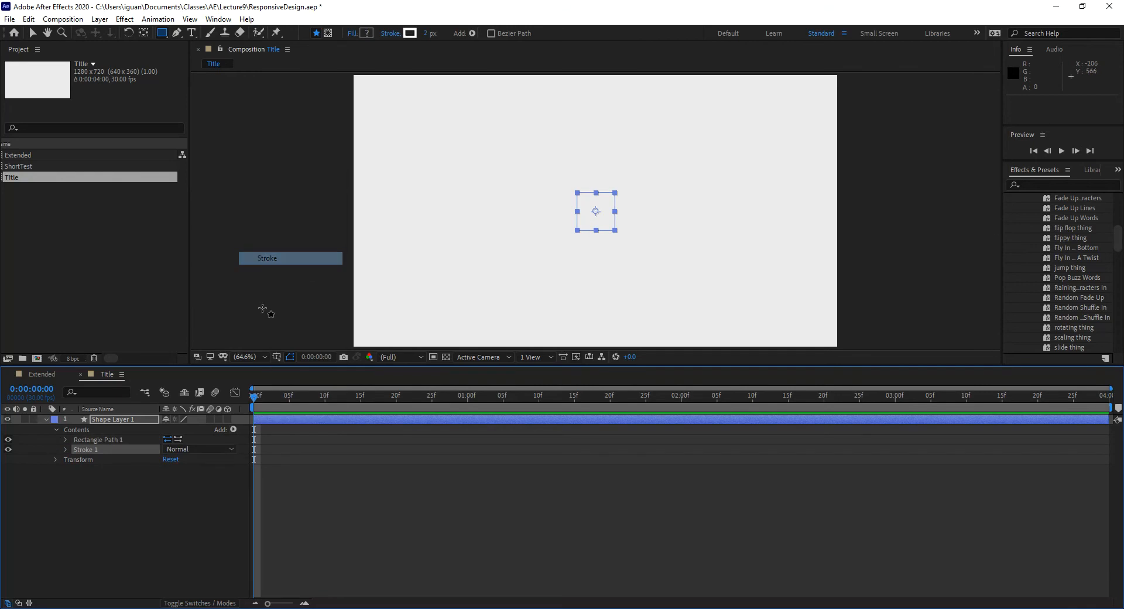
left_click(65, 449)
left_click(169, 469)
left_click_drag(722, 127, 758, 111)
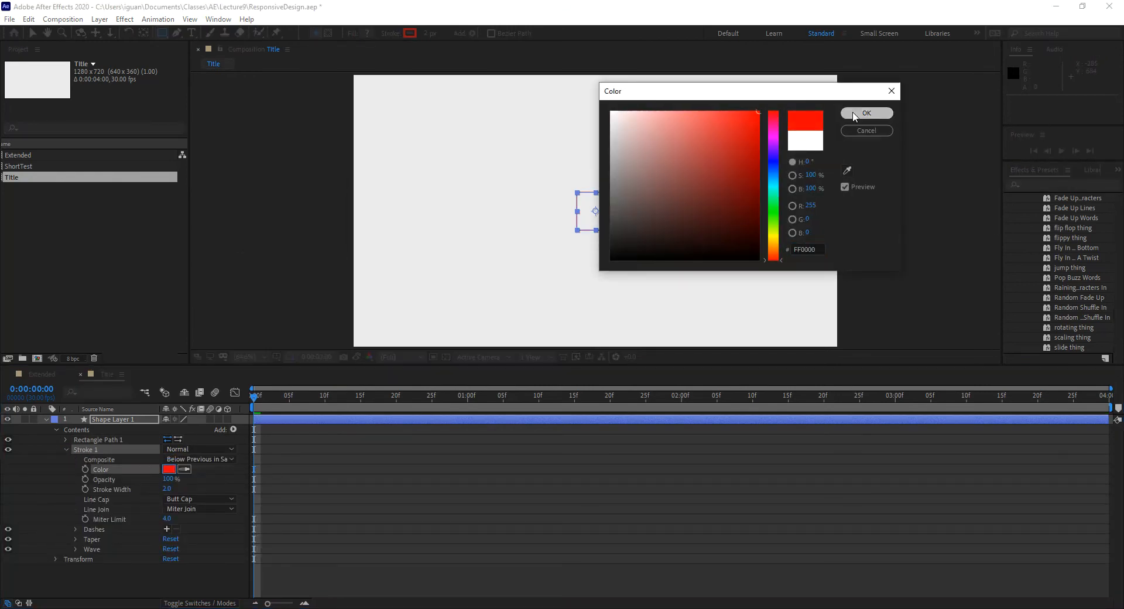
left_click(866, 113)
left_click_drag(167, 493, 173, 489)
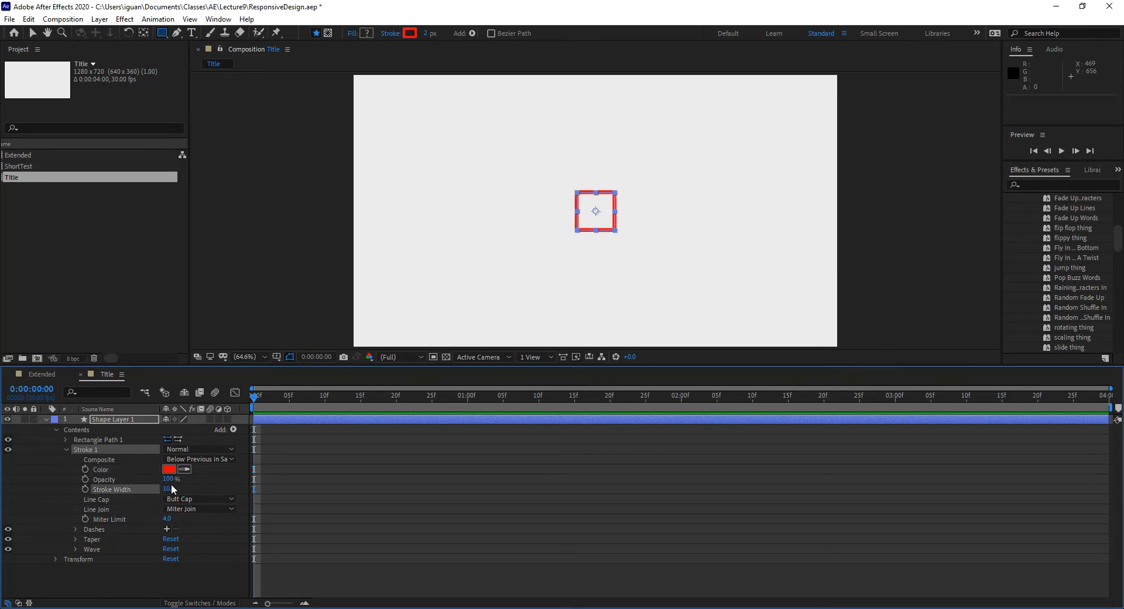
- Round the rectangle path's corners with a roundness of 31
left_click(65, 448)
left_click(64, 440)
left_click(166, 470)
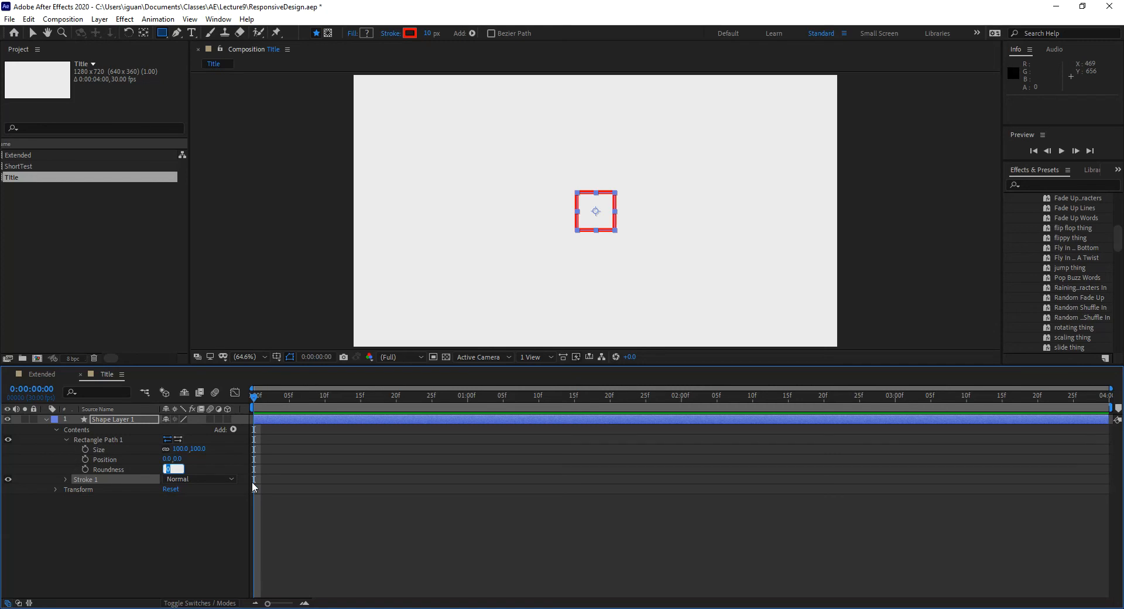
type("36")
key("Return")
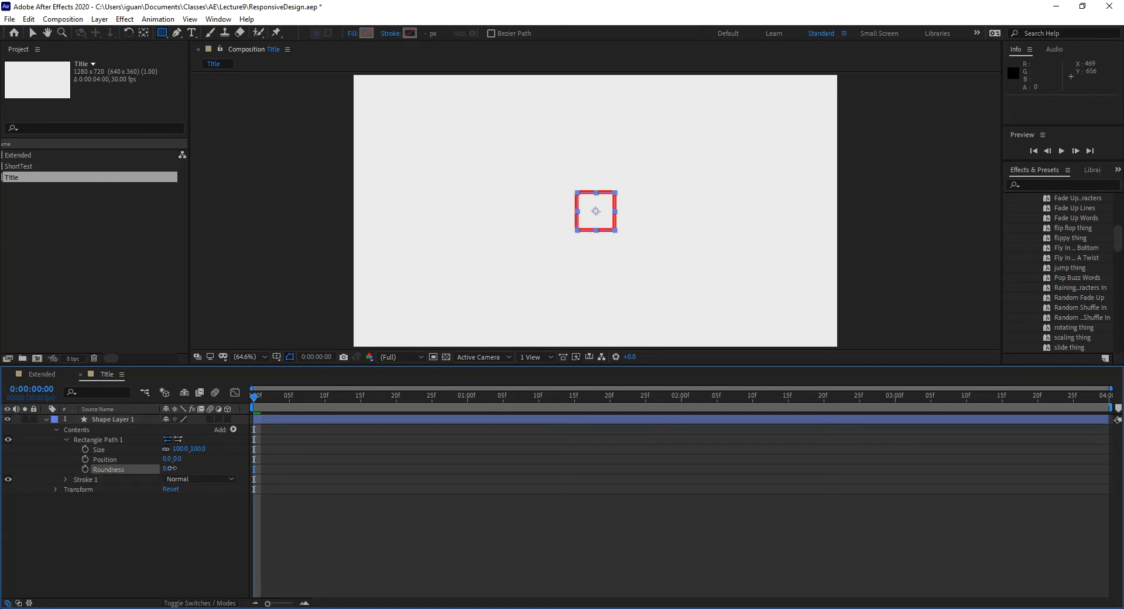
left_click_drag(191, 470, 188, 470)
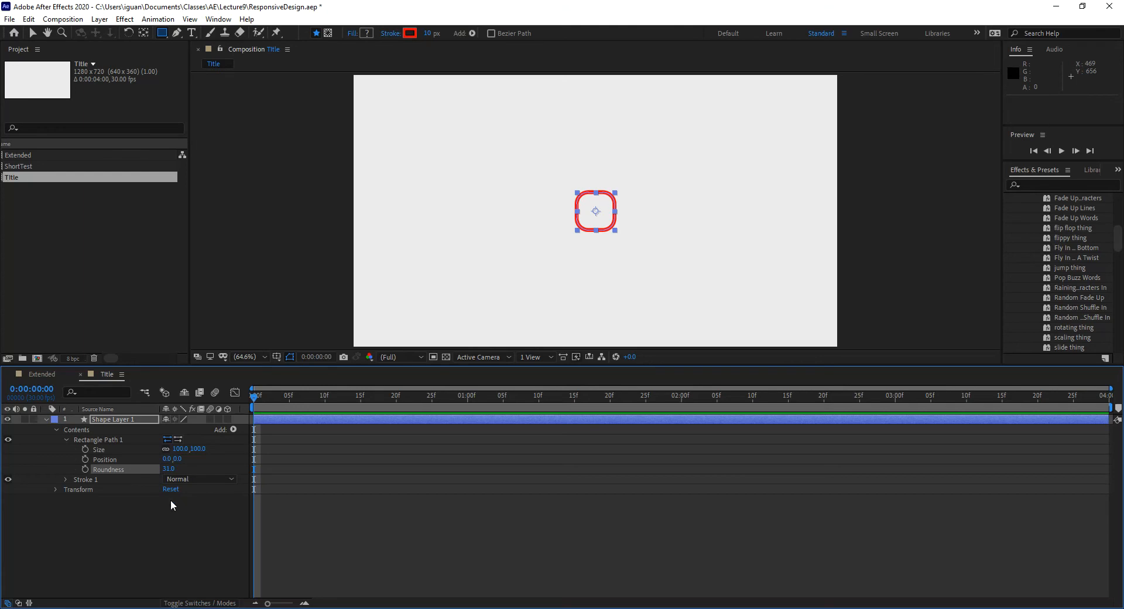
- Set the rectangle path's size to 200 by 200
left_click(178, 448)
type("200")
key("Return")
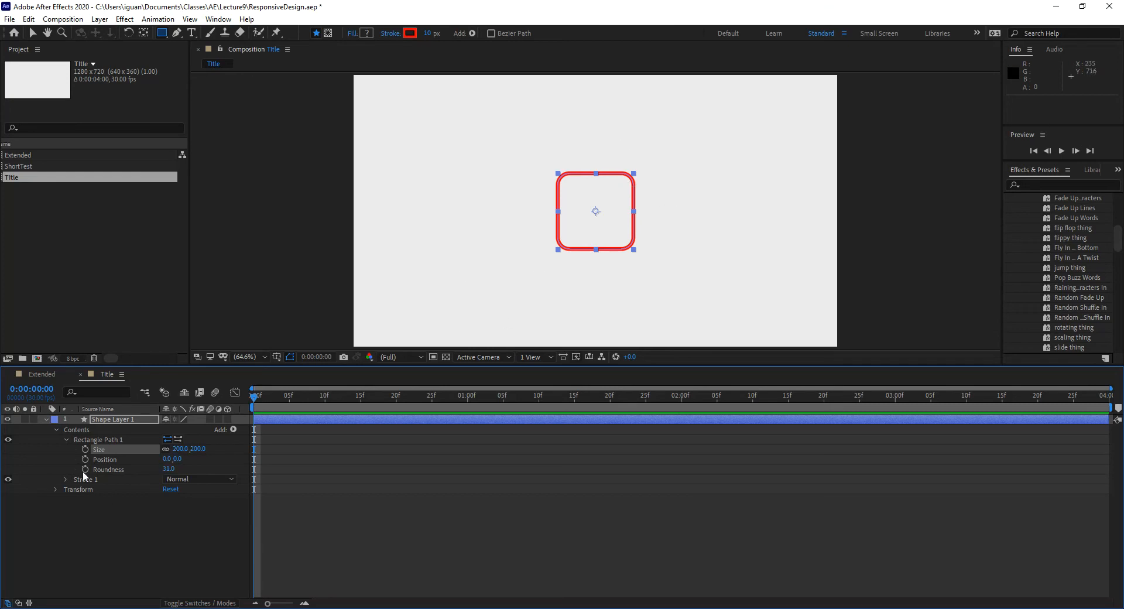
left_click(66, 439)
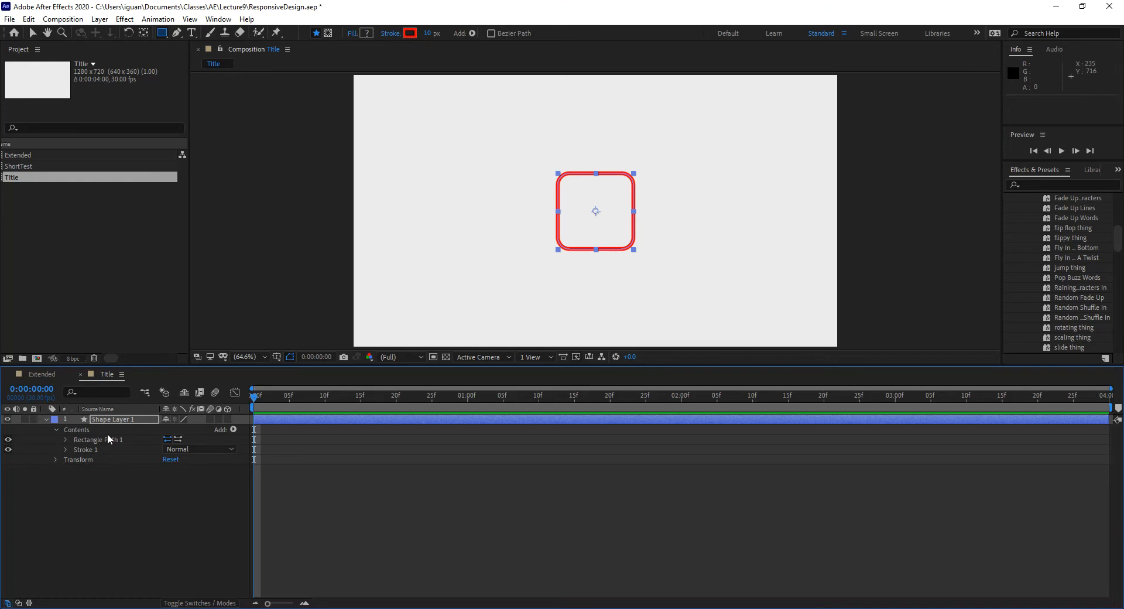
- Group the rectangle path and its stroke, and name the group Box
left_click(101, 439)
left_click(96, 449, "shift")
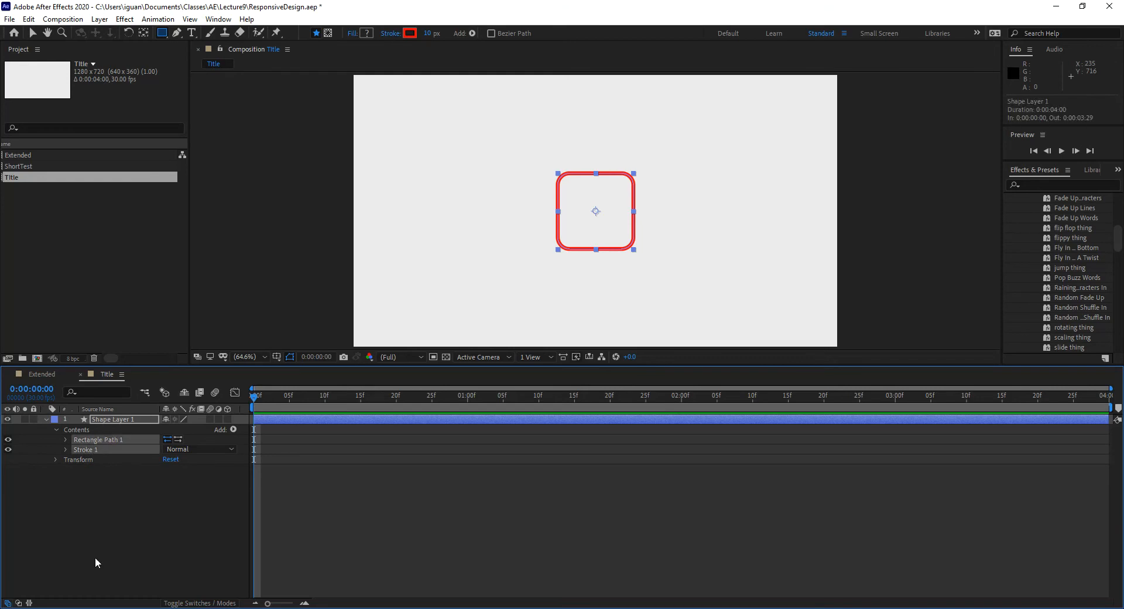
key("ctrl+g")
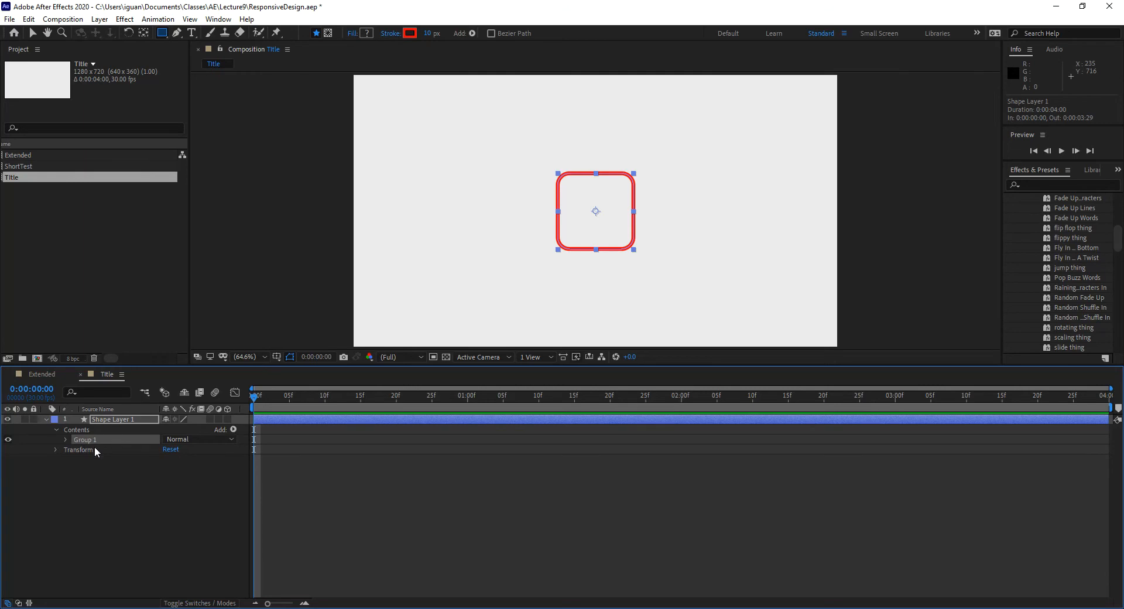
key("Return")
type("Box")
key("Return")
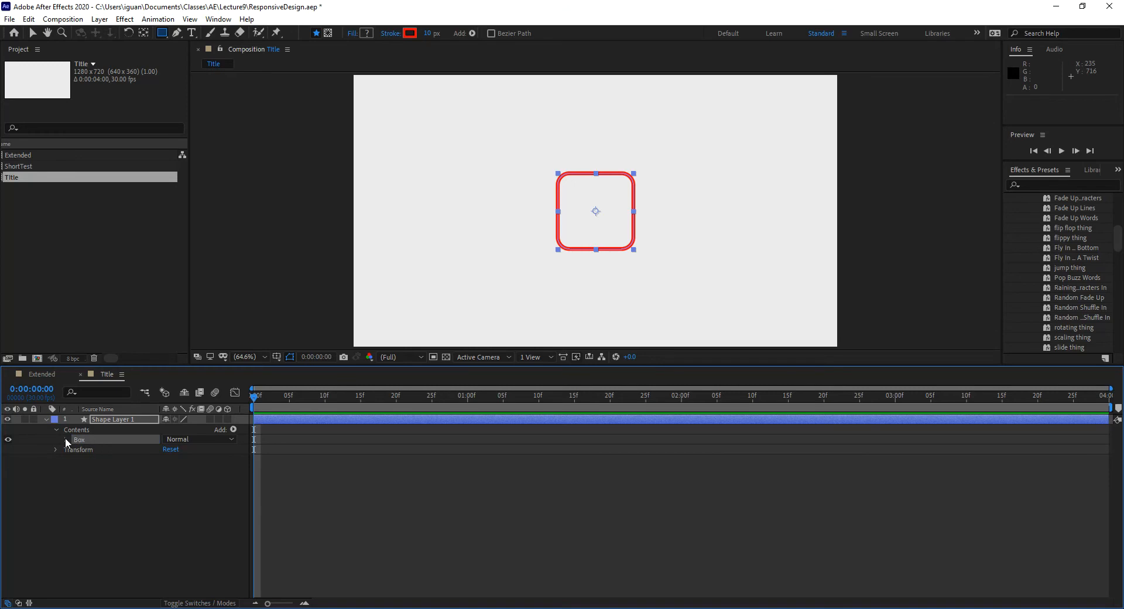
- Rotate the Box group 45° through its own transform properties
left_click(66, 439)
left_click(76, 470)
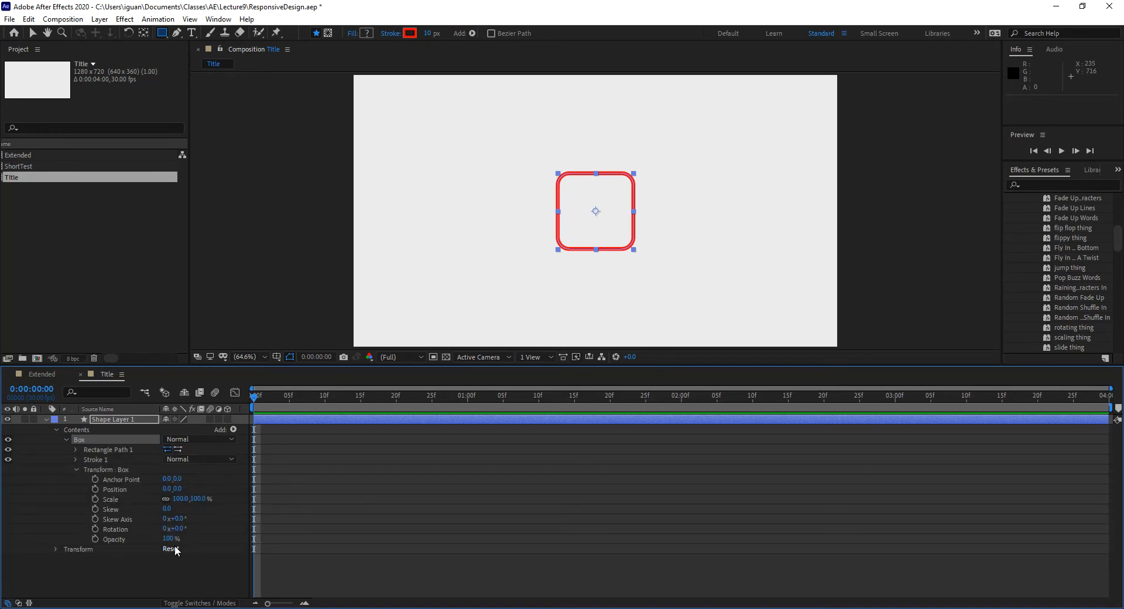
left_click(178, 528)
type("45")
key("Return")
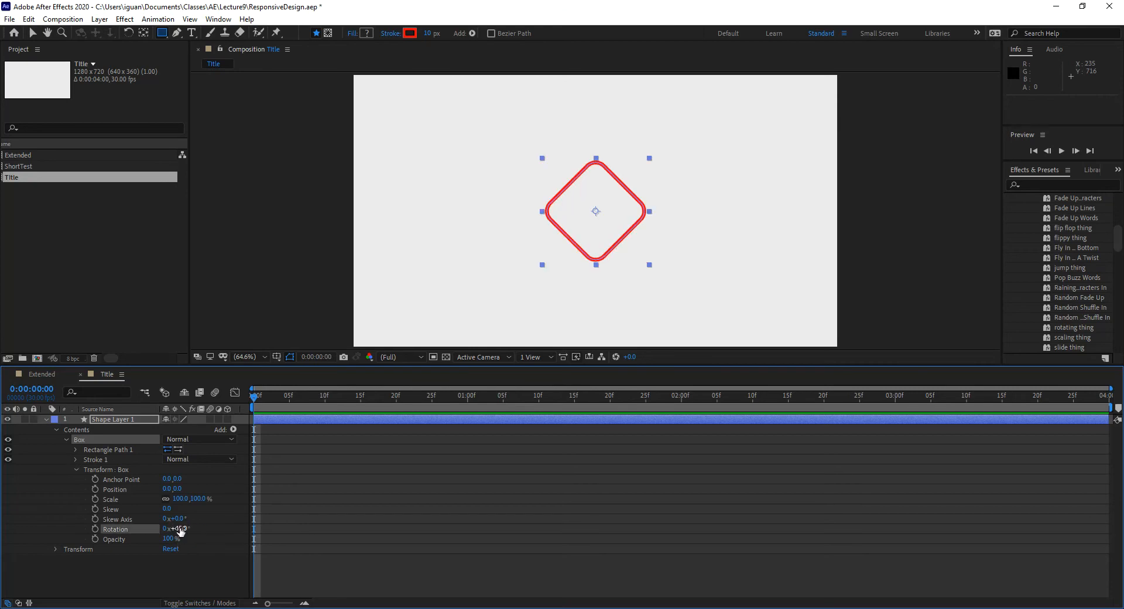
left_click(76, 468)
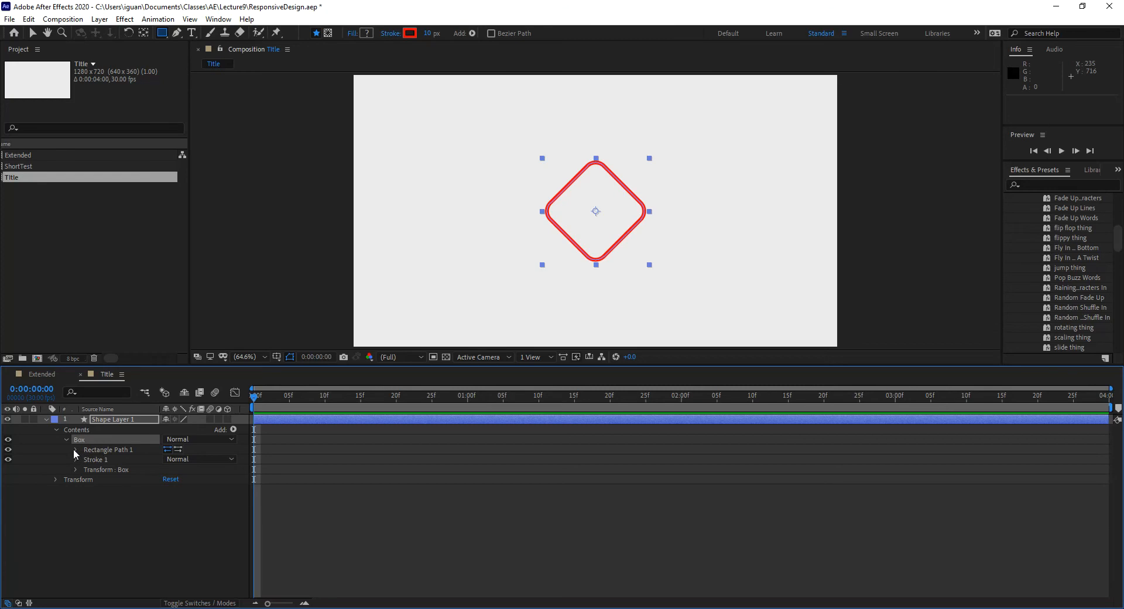
- Add Trim Paths to the Box group and set its start to 10%
left_click(233, 429)
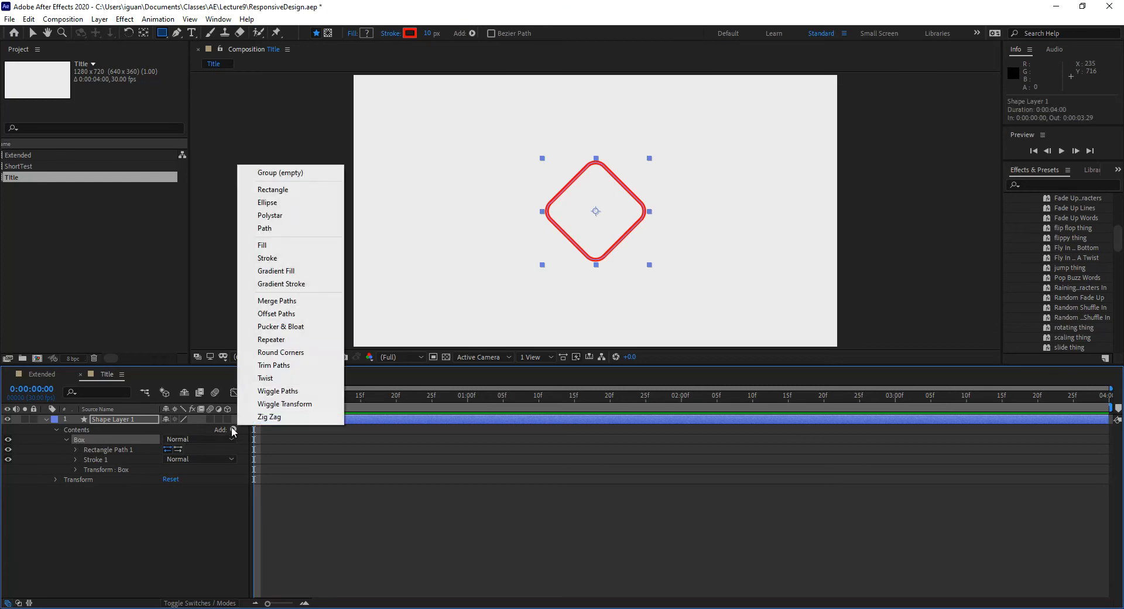
left_click(277, 370)
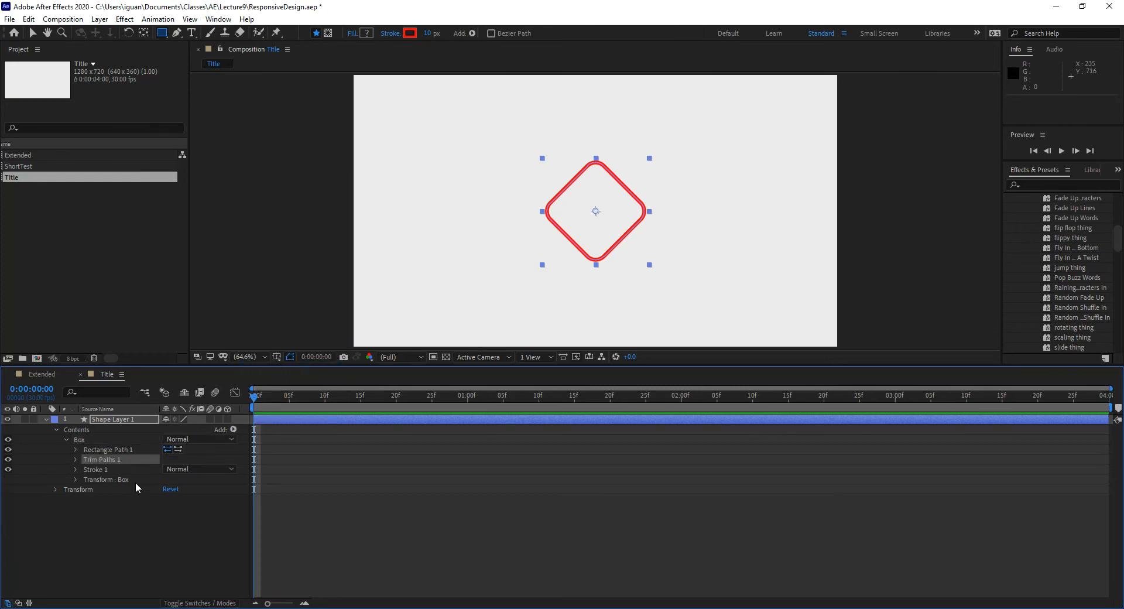
left_click(76, 458)
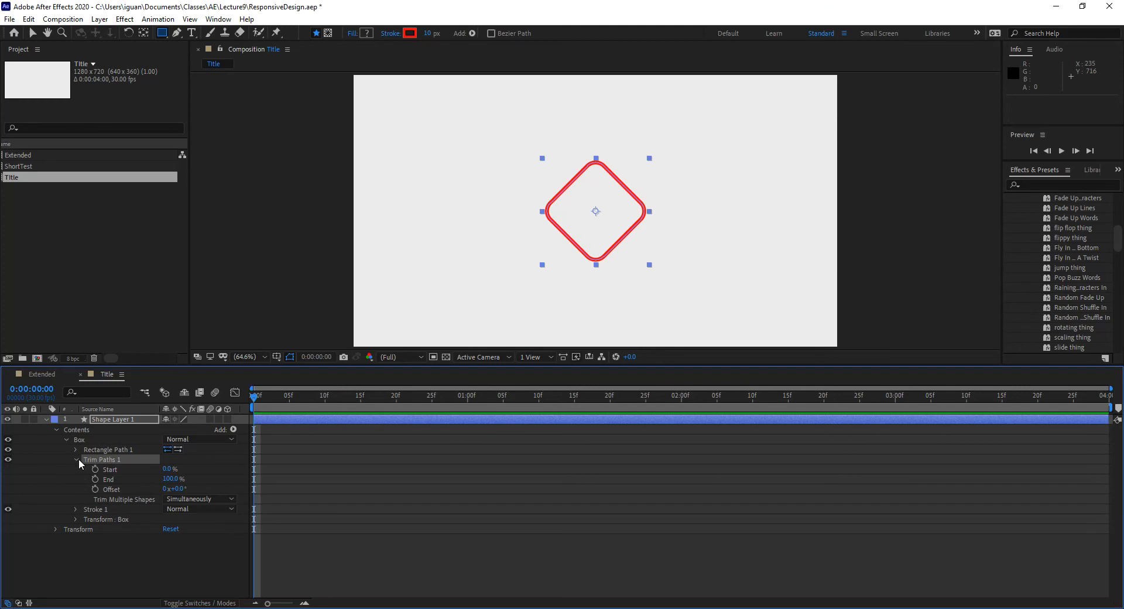
left_click(168, 469)
type("10")
key("Return")
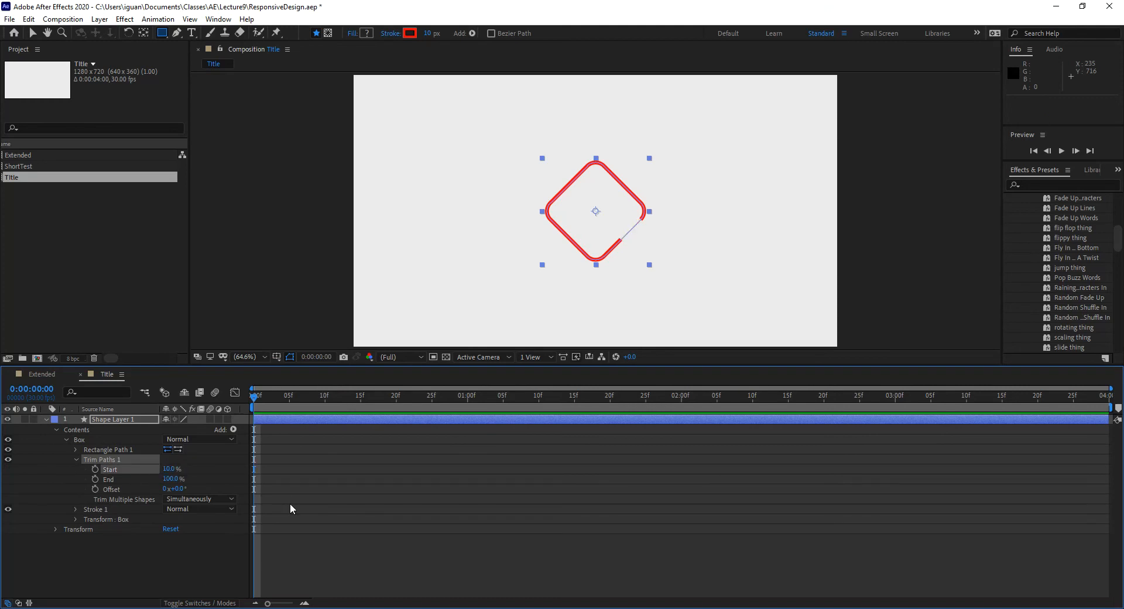
- Set the Trim Paths end to 90% and its start to 0%
left_click(171, 478)
type("90")
key("Return")
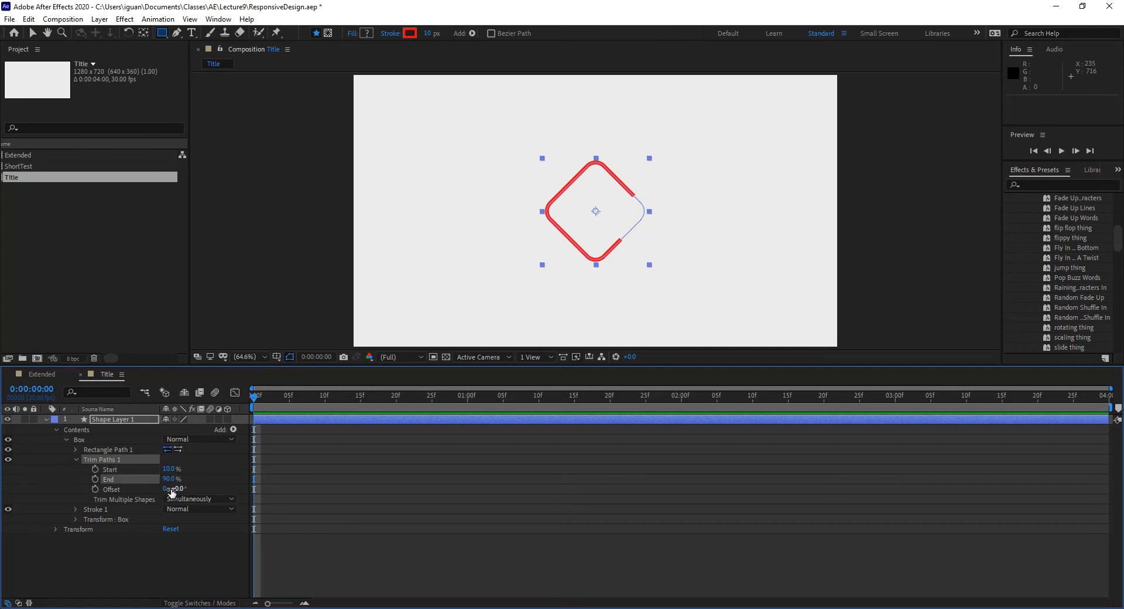
left_click(169, 469)
type("0")
key("Return")
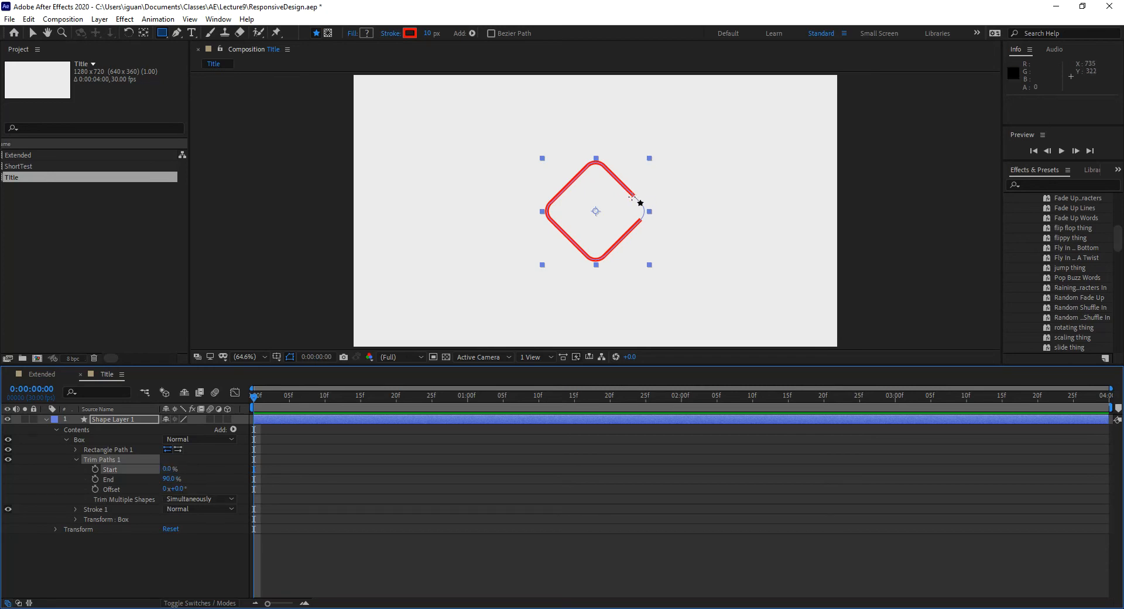
- Give the Box group's stroke a round line cap and a stroke width of 20
left_click(76, 508)
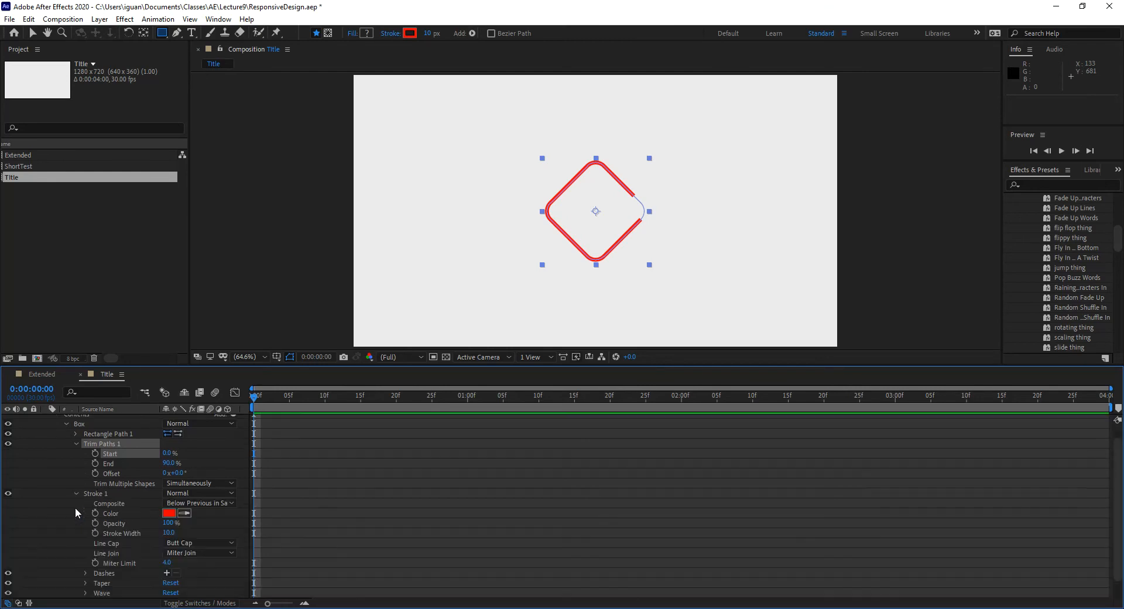
left_click(193, 544)
left_click(202, 569)
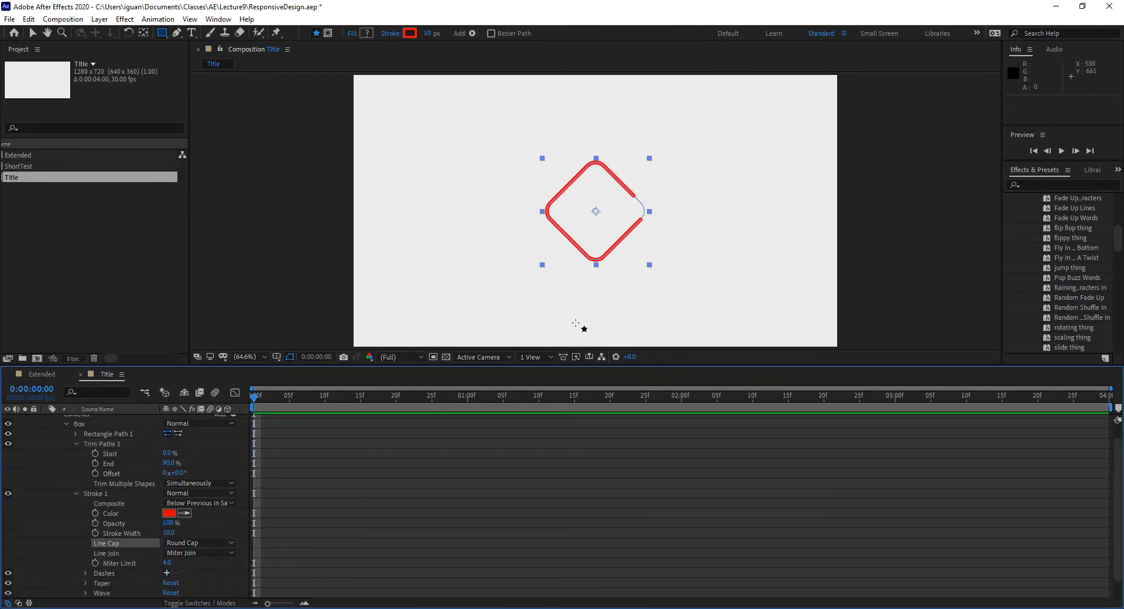
left_click(169, 532)
type("20")
key("Return")
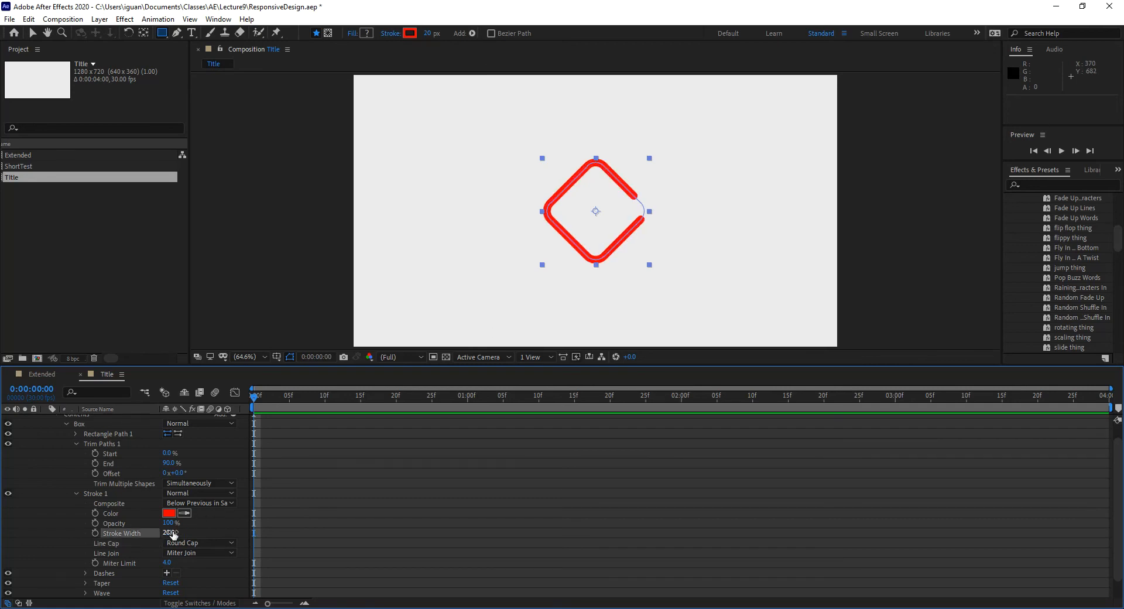
left_click(66, 424)
left_click(79, 441)
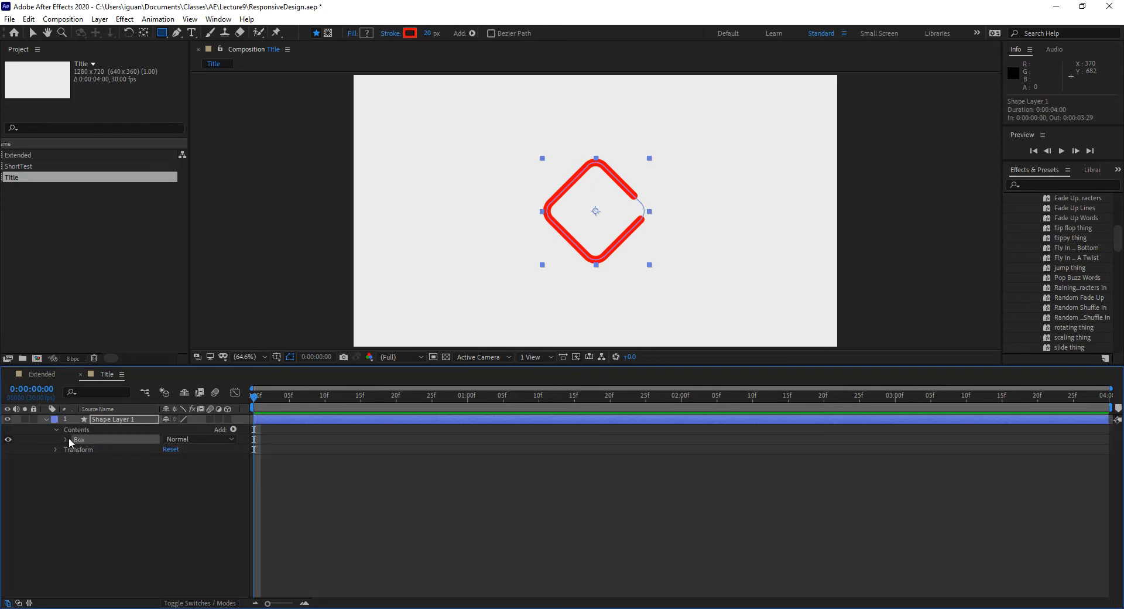
- Try shifting the Box group's Trim Paths offset, first slightly negative and again to 180°, undoing each change
left_click(65, 438)
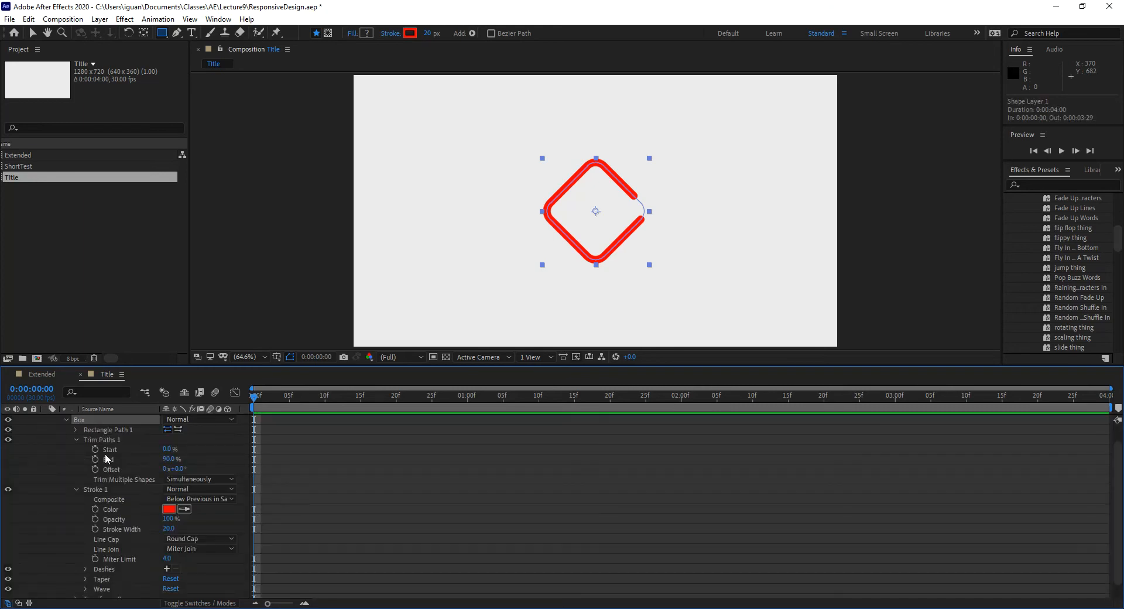
left_click(76, 489)
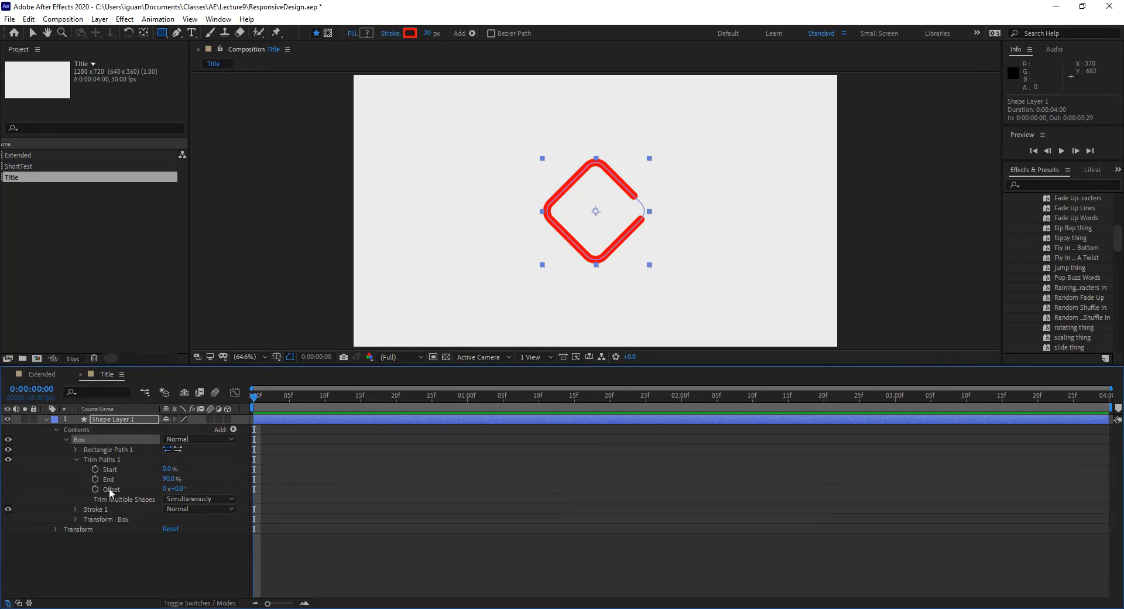
left_click_drag(174, 488, 187, 490)
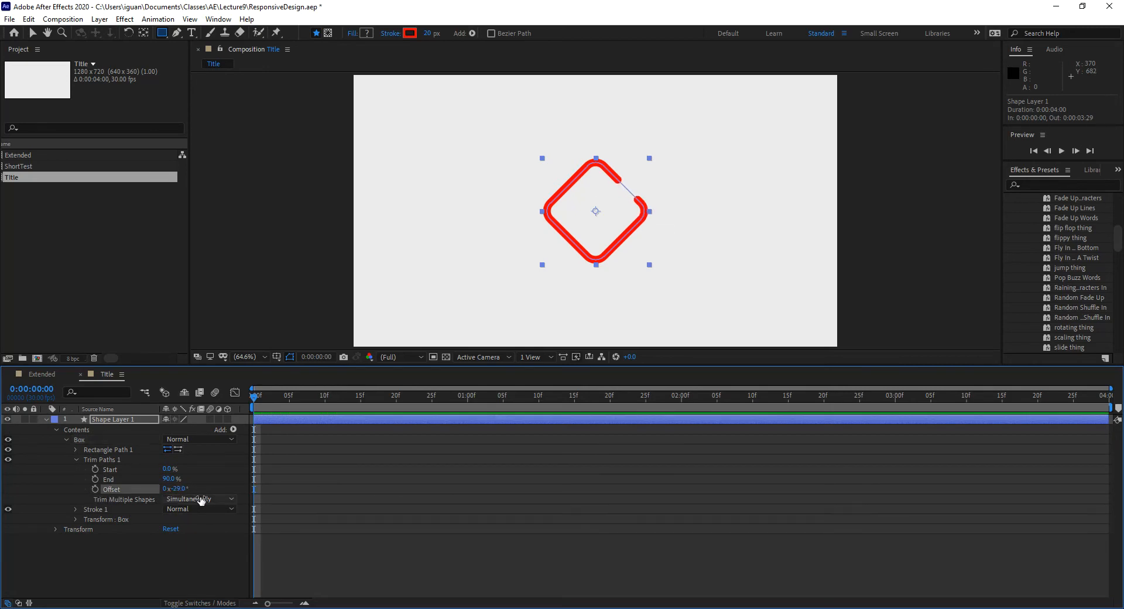
key("ctrl+z")
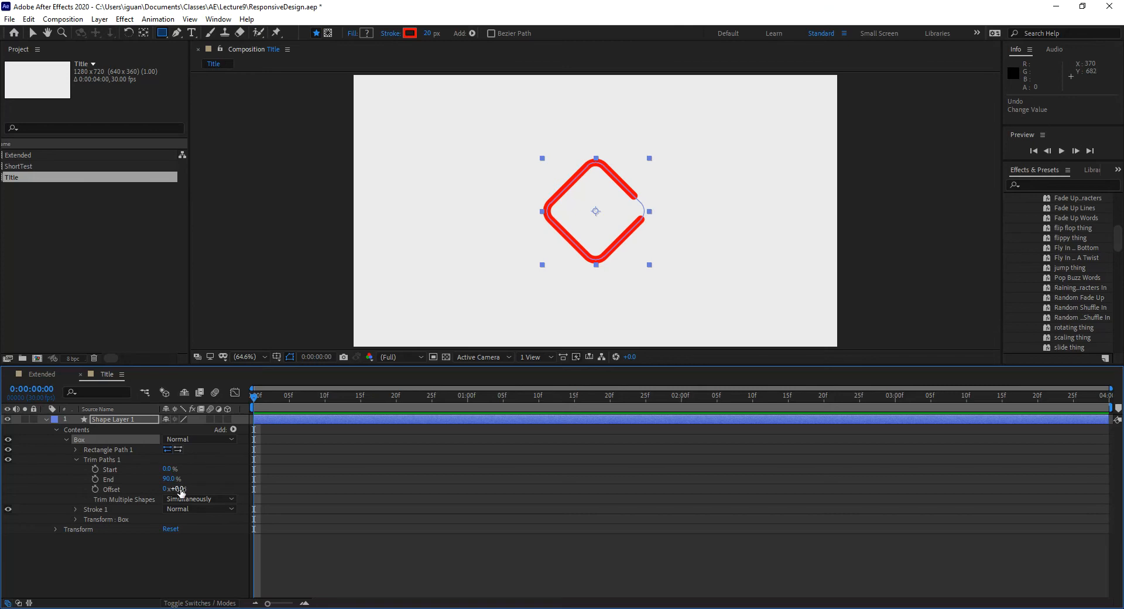
left_click_drag(178, 489, 287, 491)
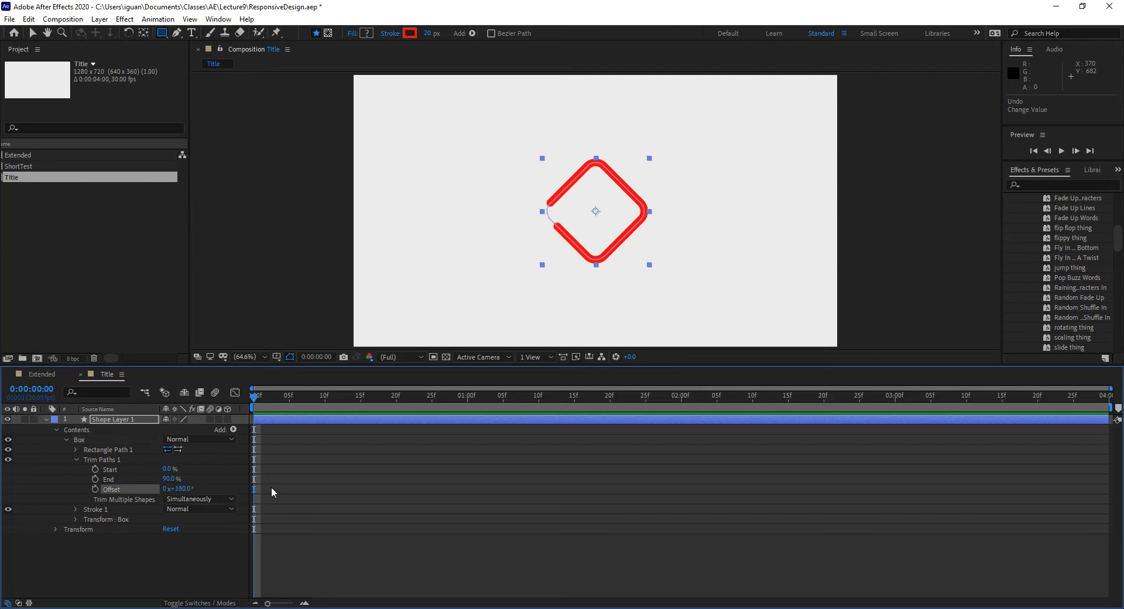
key("ctrl+z")
- Duplicate the Box group and set the copy's scale to 80%
left_click(66, 439)
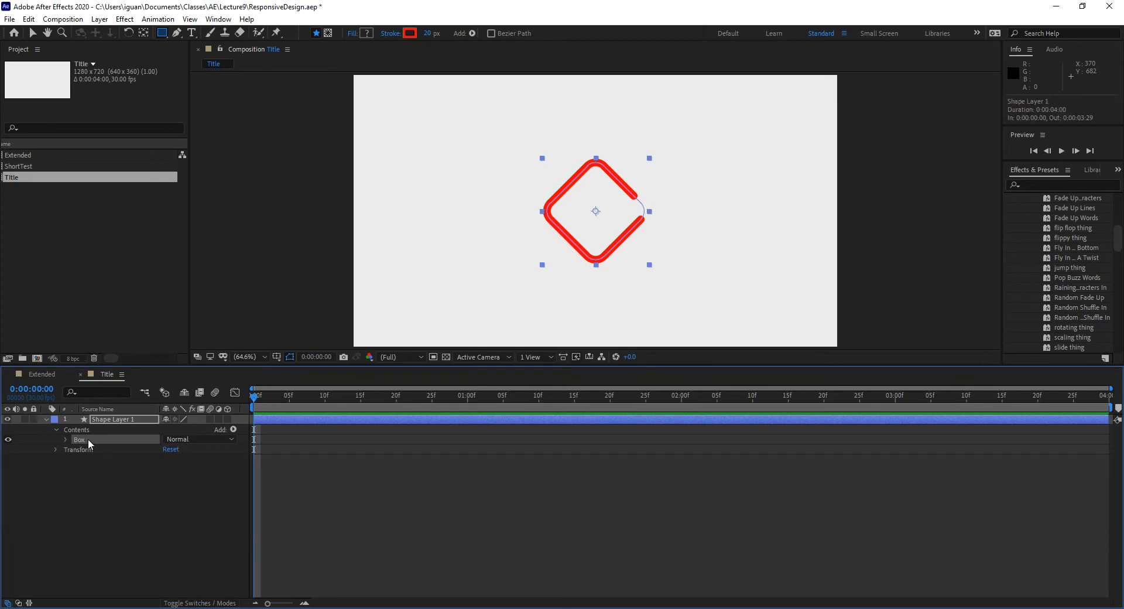
key("ctrl+d")
left_click(66, 440)
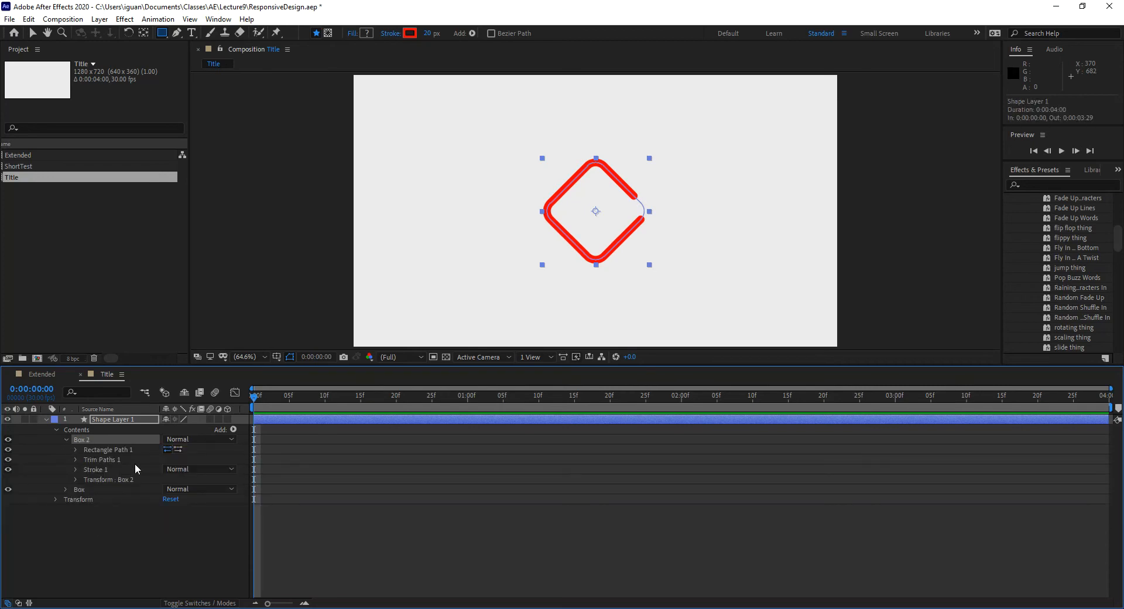
left_click(76, 480)
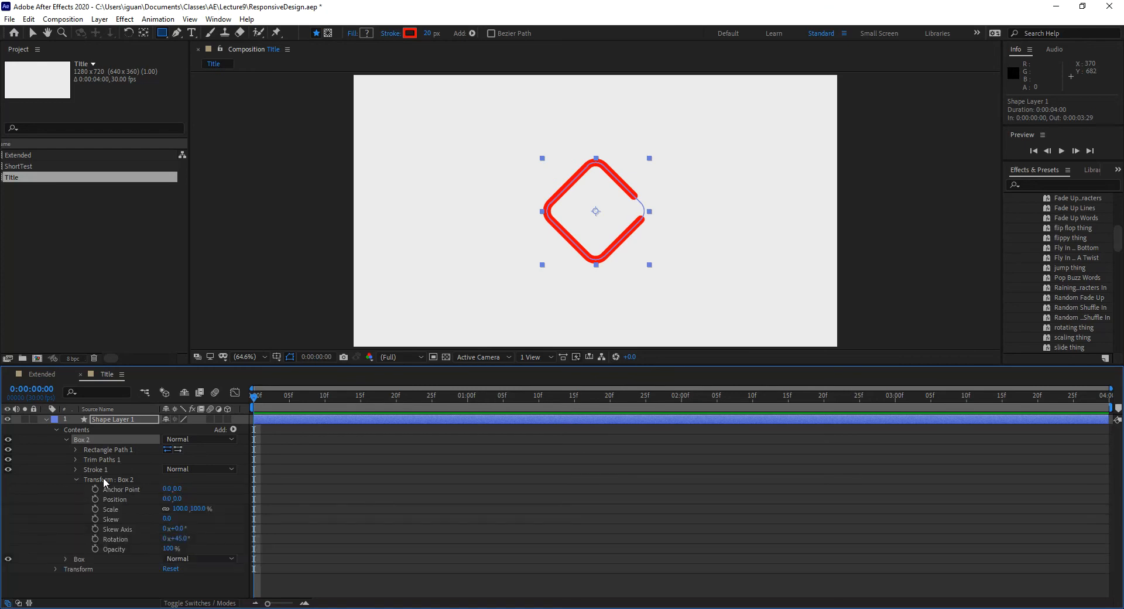
left_click(183, 508)
type("80")
key("Return")
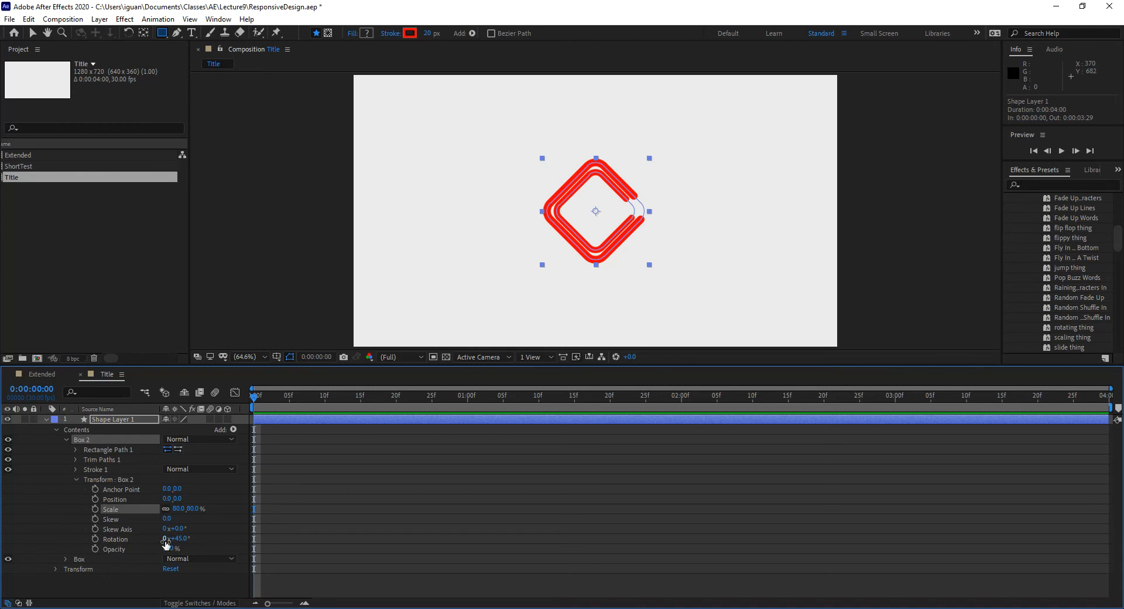
- Set the stroke width of the Box 2 group to 15
left_click(77, 469)
left_click(169, 509)
type("1")
key("Return")
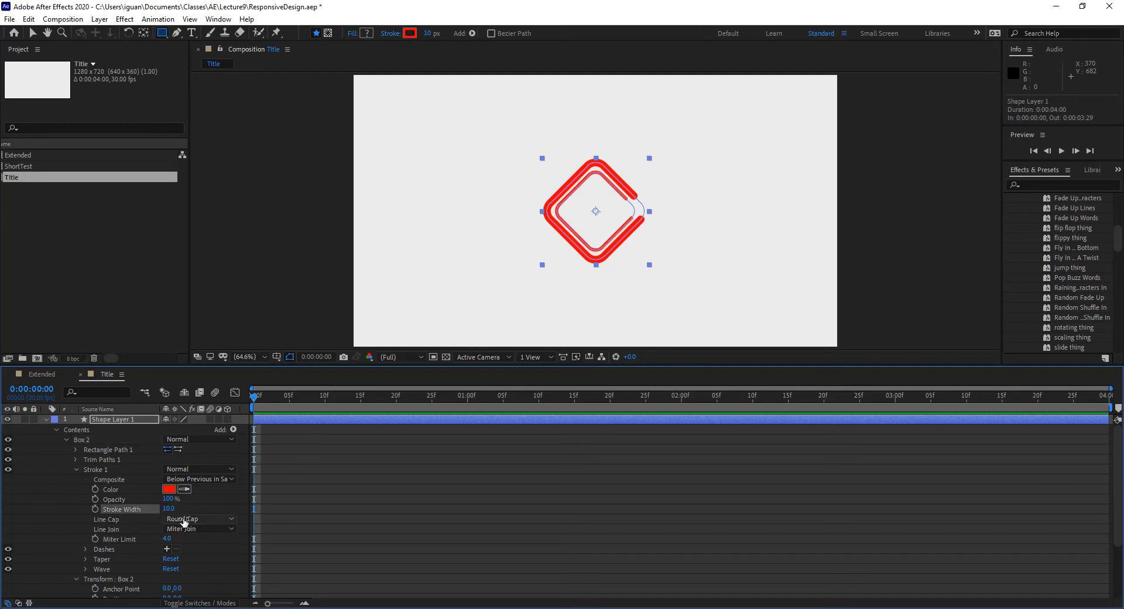
left_click(169, 509)
type("15")
key("Return")
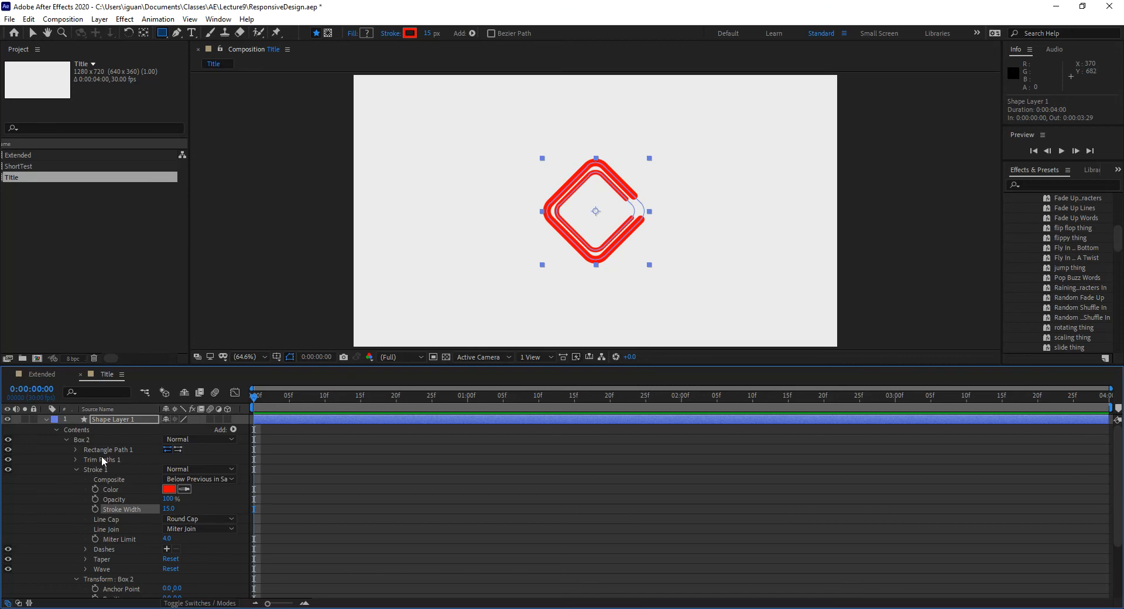
left_click(67, 439)
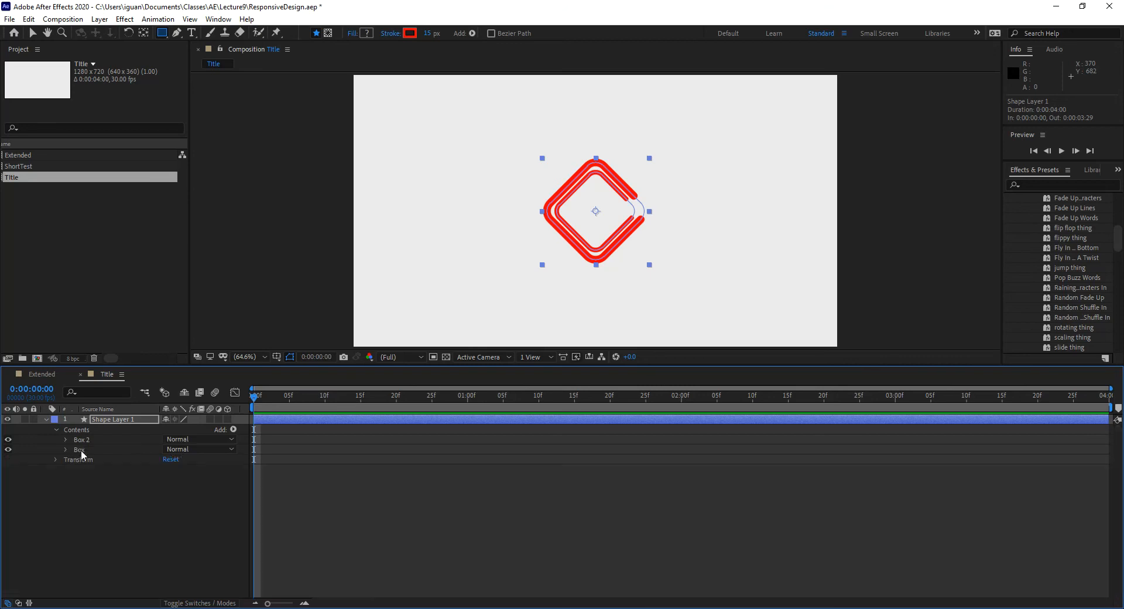
- Set the stroke width of the original Box group to 15
left_click(99, 393)
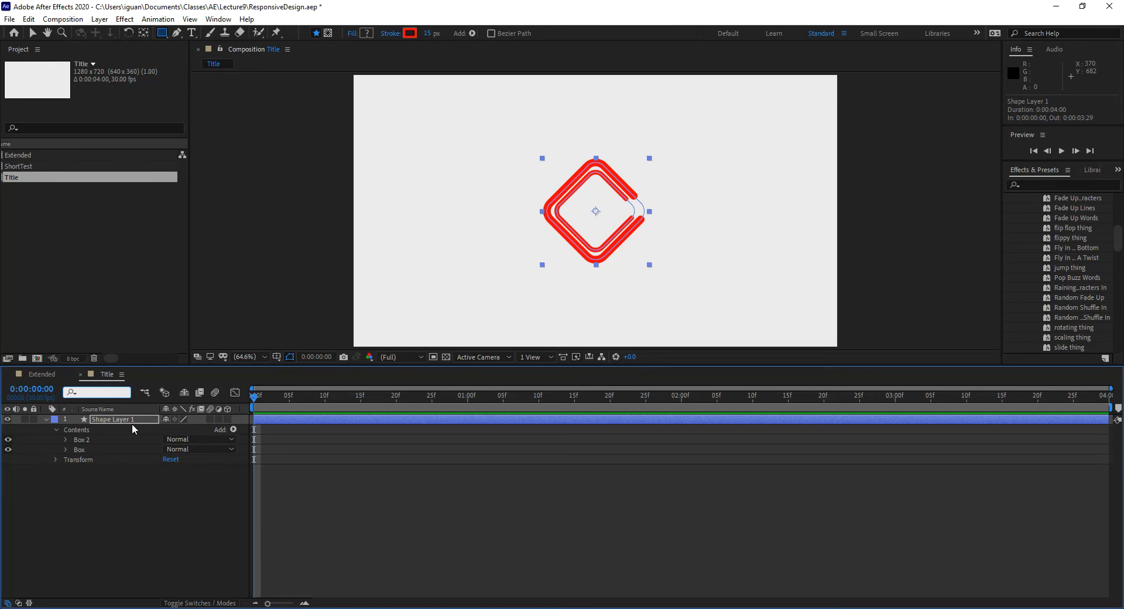
left_click(66, 449)
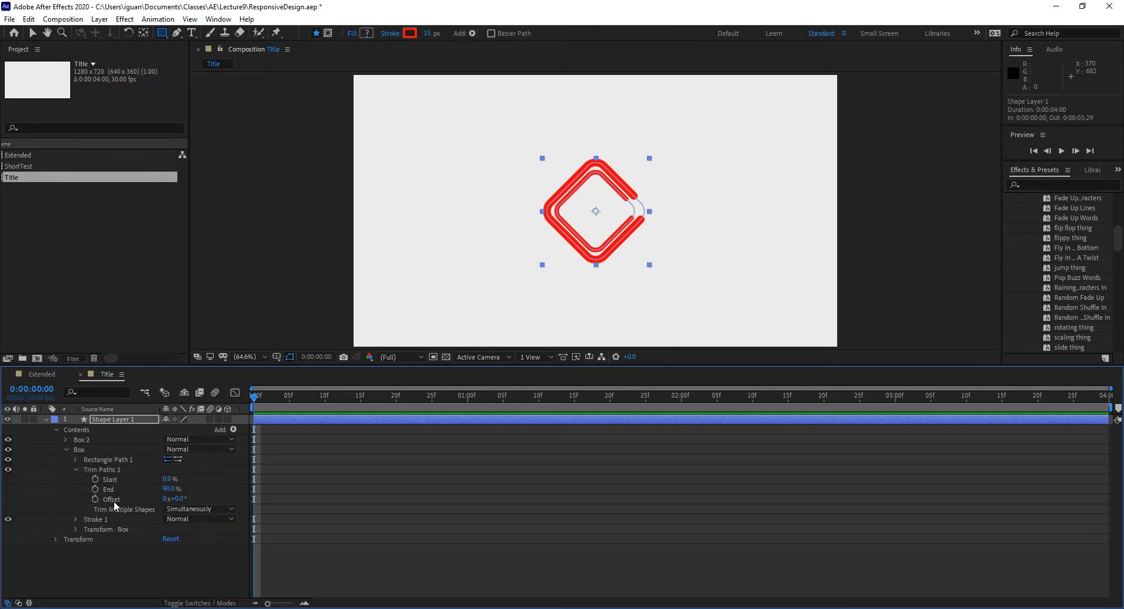
left_click(75, 520)
left_click(170, 533)
type("15")
key("Return")
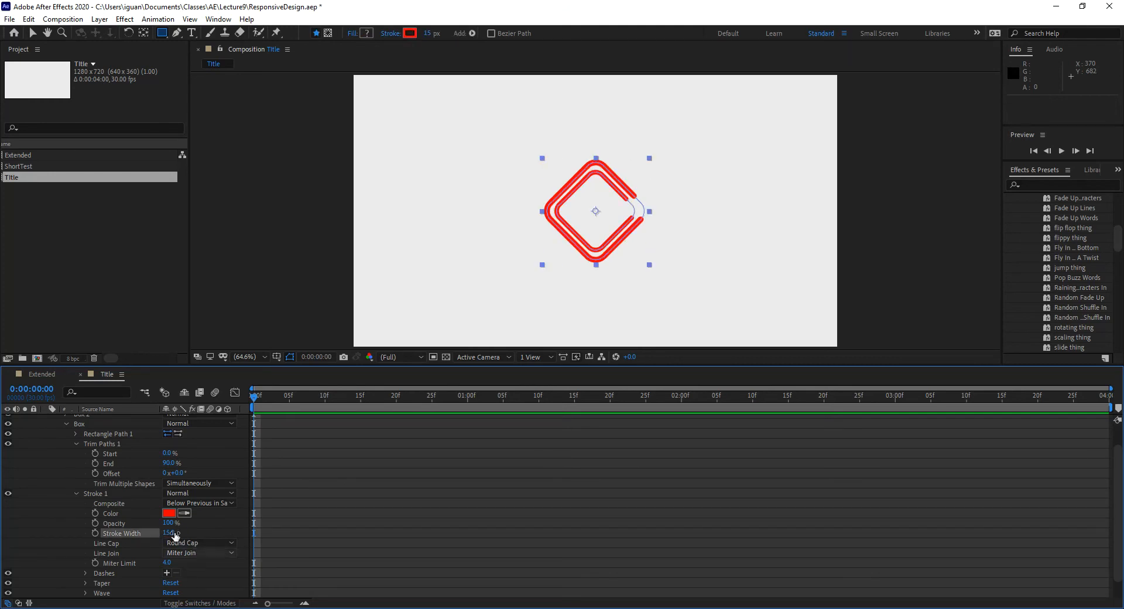
- Filter the layer's properties to the Trim Paths offsets and keyframe both boxes' offsets at the first frame
left_click(106, 391)
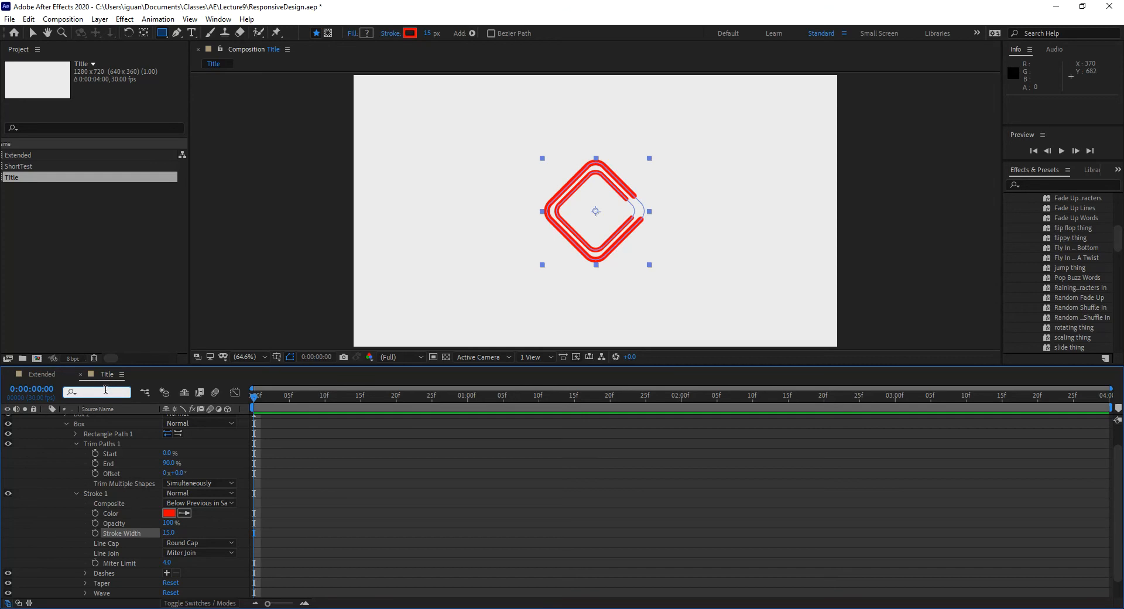
type("offse")
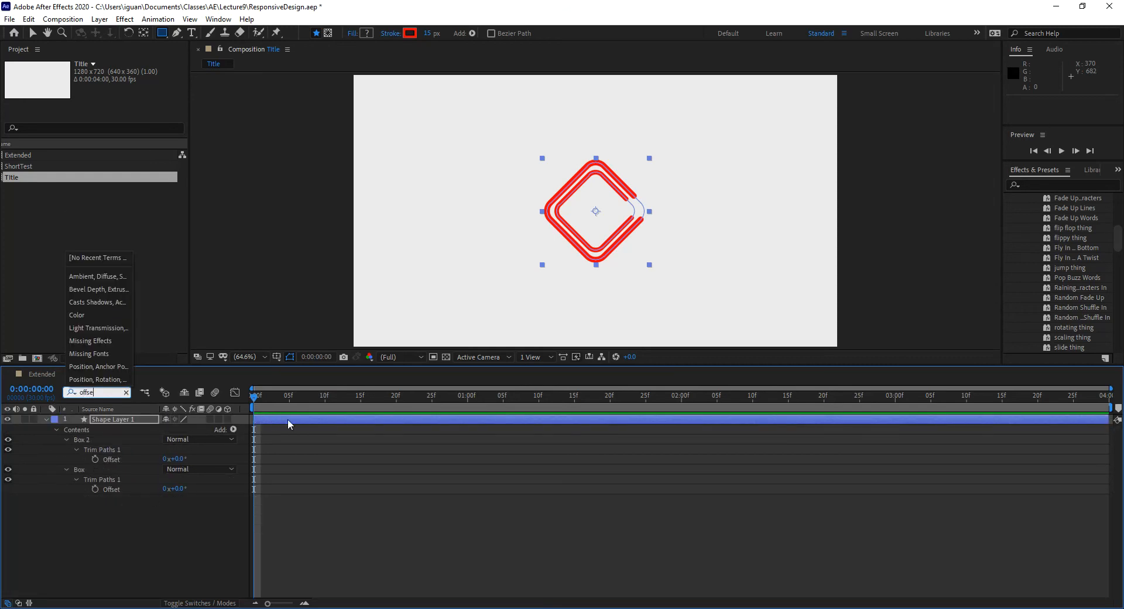
left_click(654, 208)
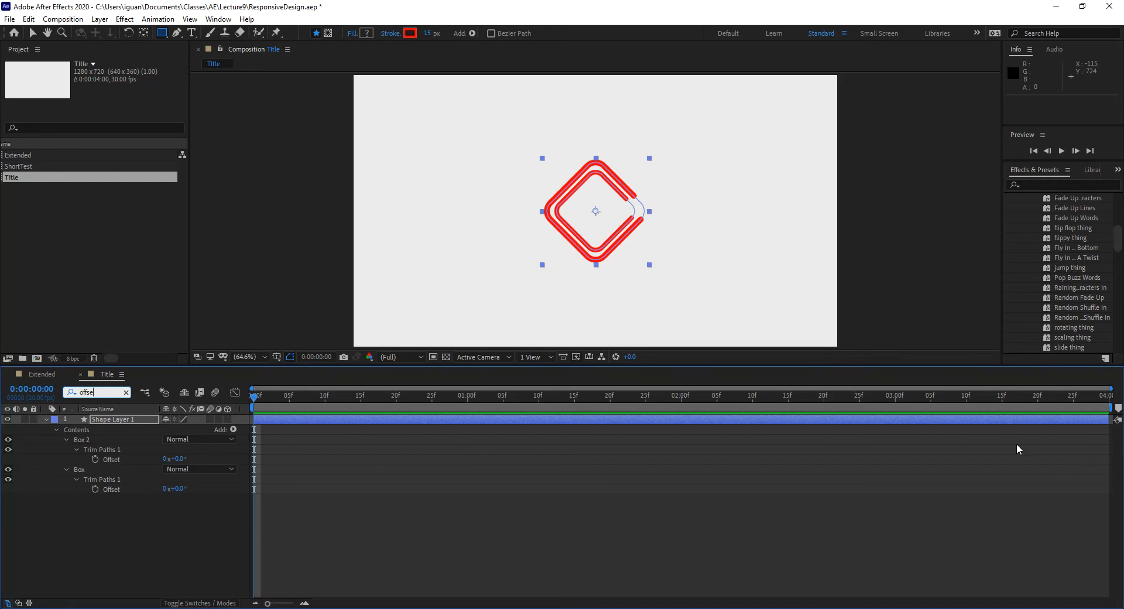
left_click(95, 459)
left_click(94, 489)
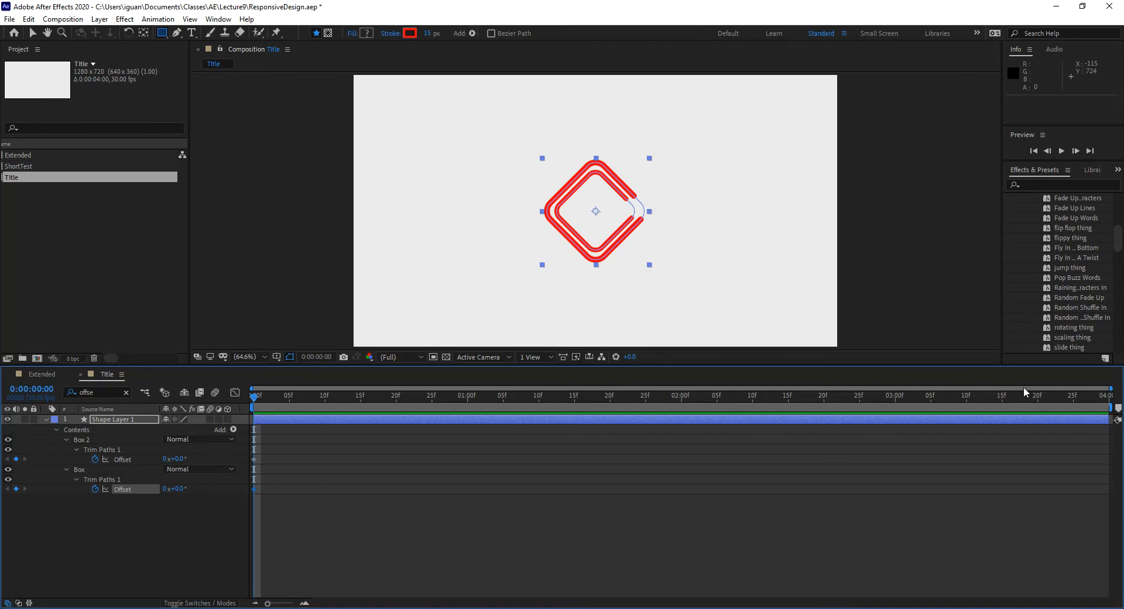
- At 0:00:03:29, set the Trim Paths offset to 2 revolutions for Box 2 and -2 for Box, and preview the animation
left_click(1101, 404)
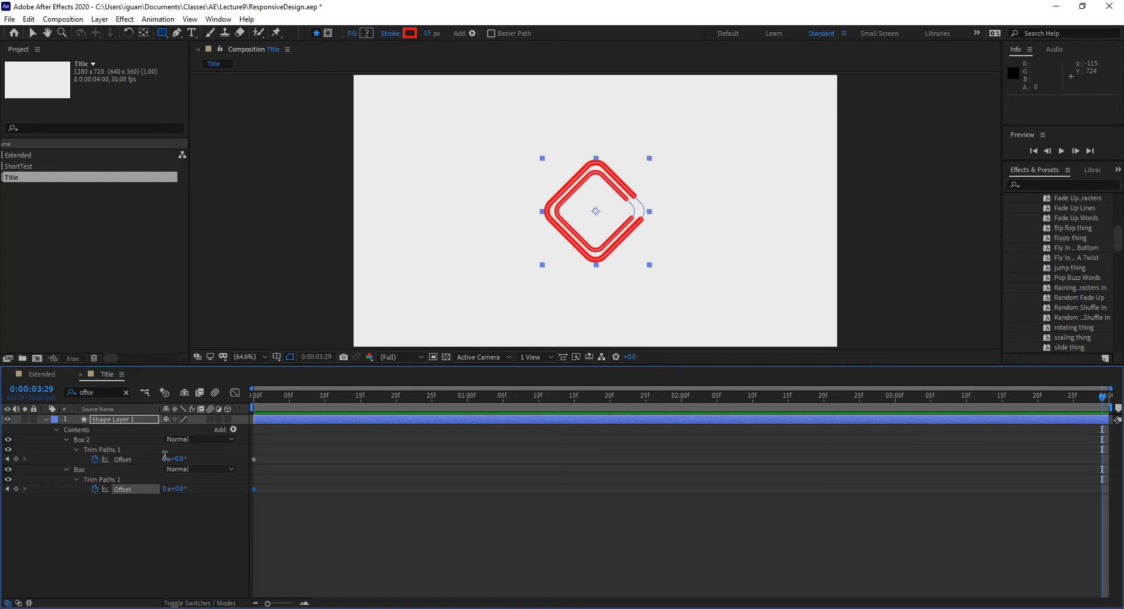
type("2")
key("Return")
left_click(166, 488)
type("-2")
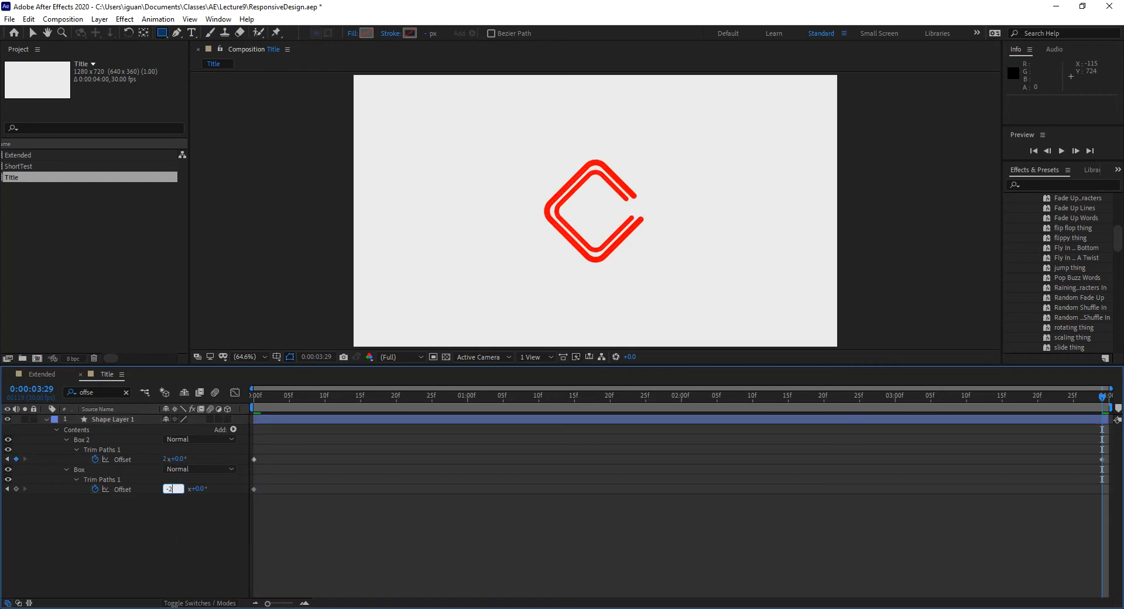
key("Return")
left_click_drag(267, 395, 1112, 404)
key("space")
key("space")
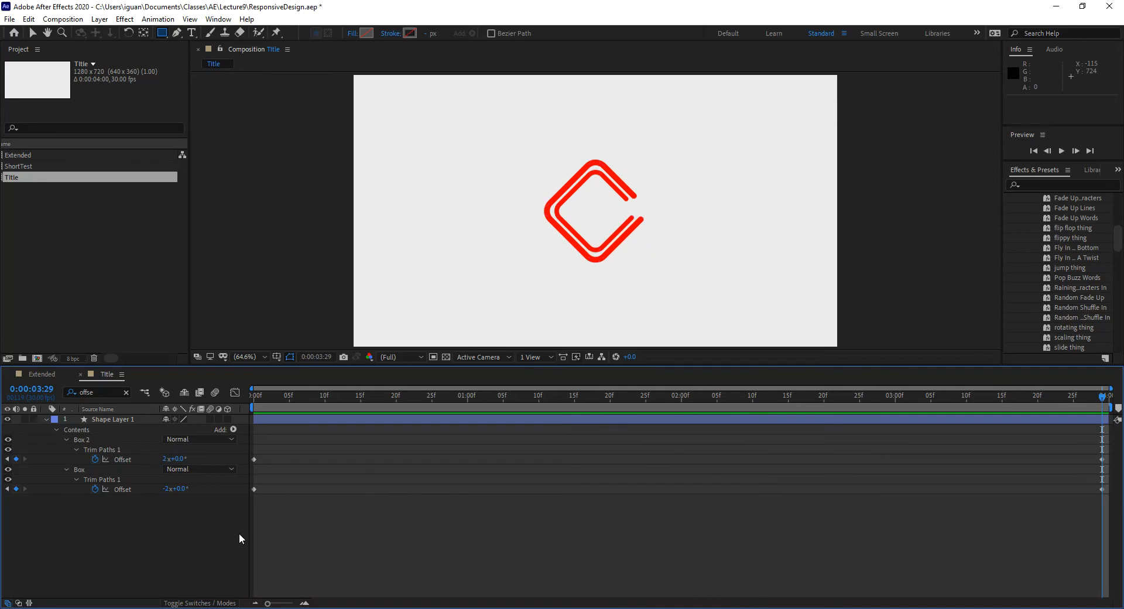
- Add a new text layer reading "FAST" to the Title composition
left_click(45, 419)
right_click(140, 464)
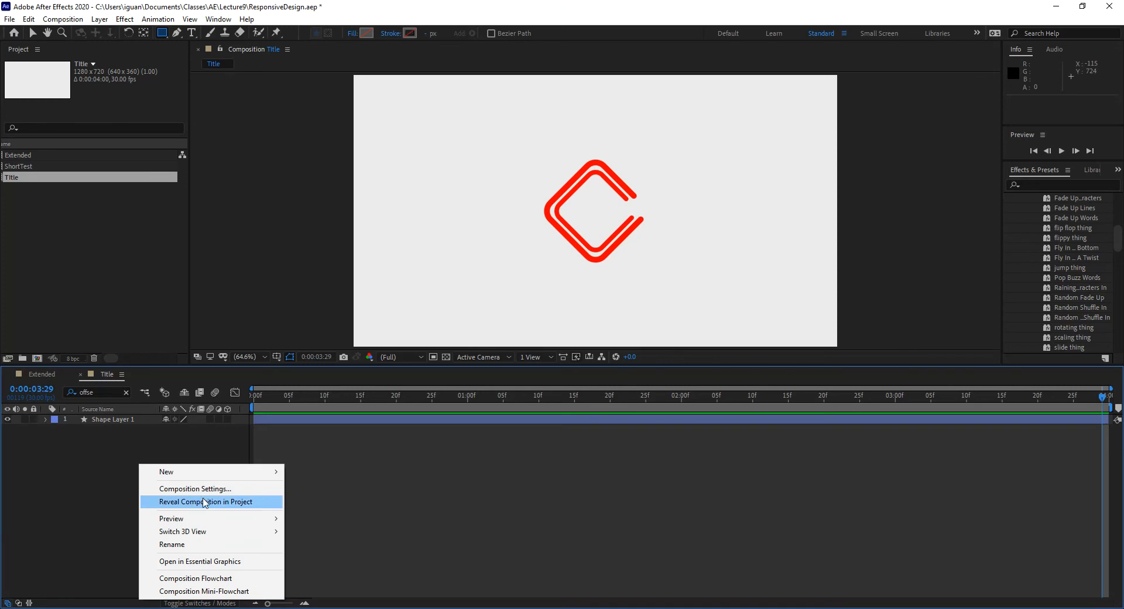
mouse_move(213, 472)
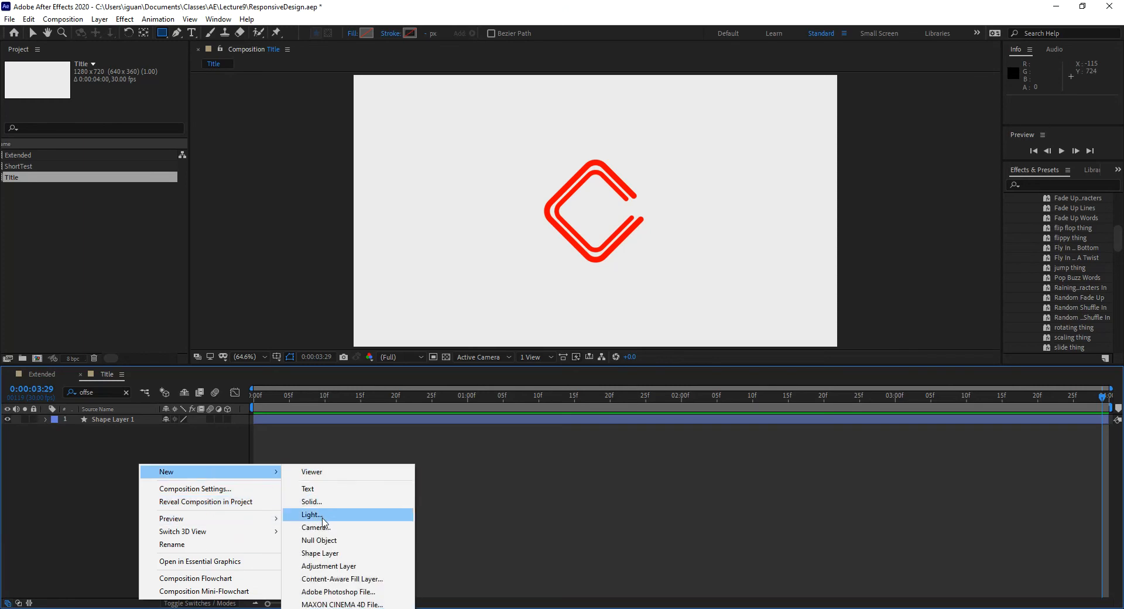
left_click(324, 488)
type("FAST")
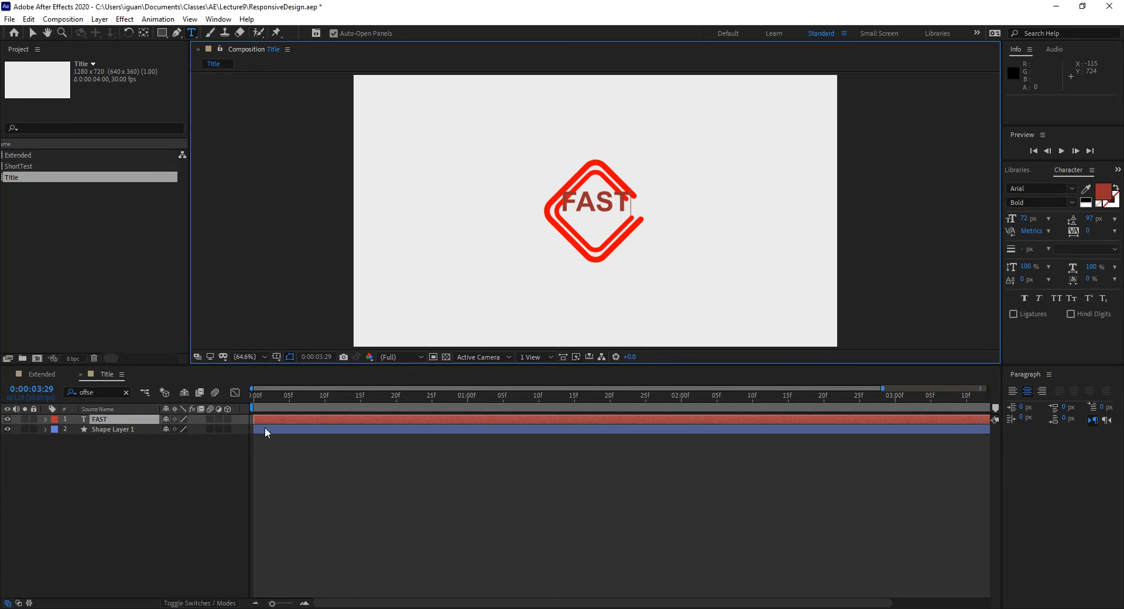
left_click(32, 32)
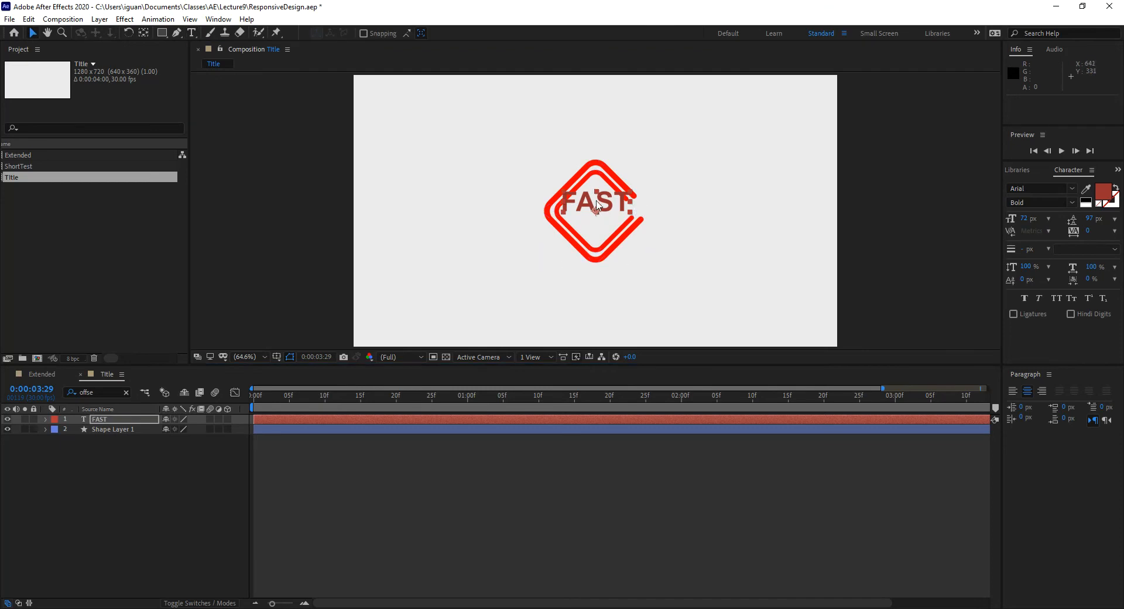
- Center the FAST layer's anchor point in its text and center the layer in the composition
left_click(421, 303)
key("alt+Home")
key("ctrl+alt+Home")
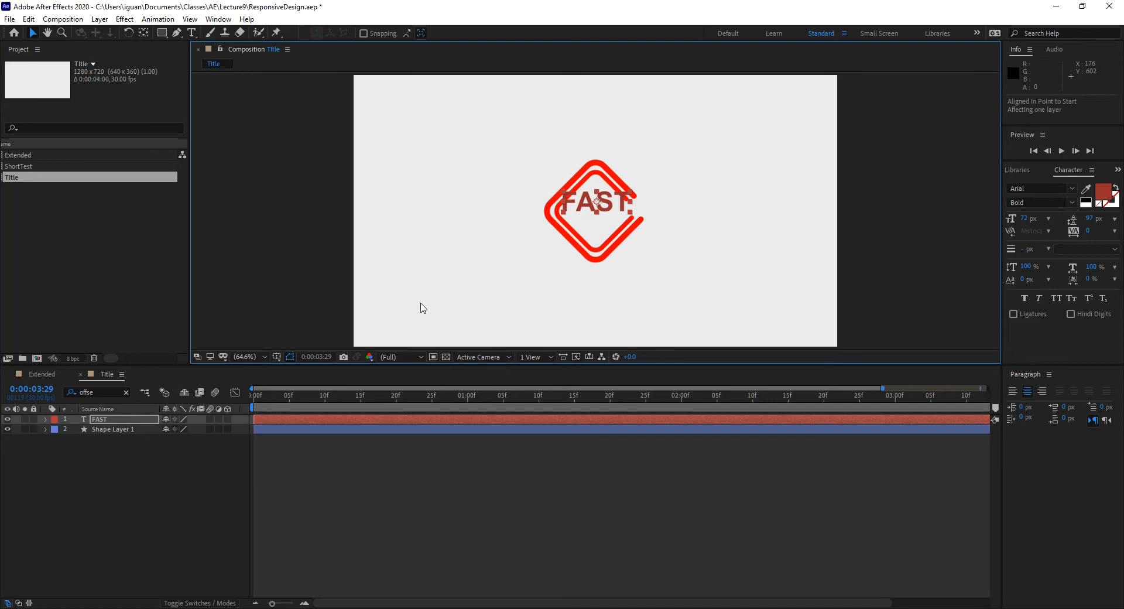
left_click(143, 421)
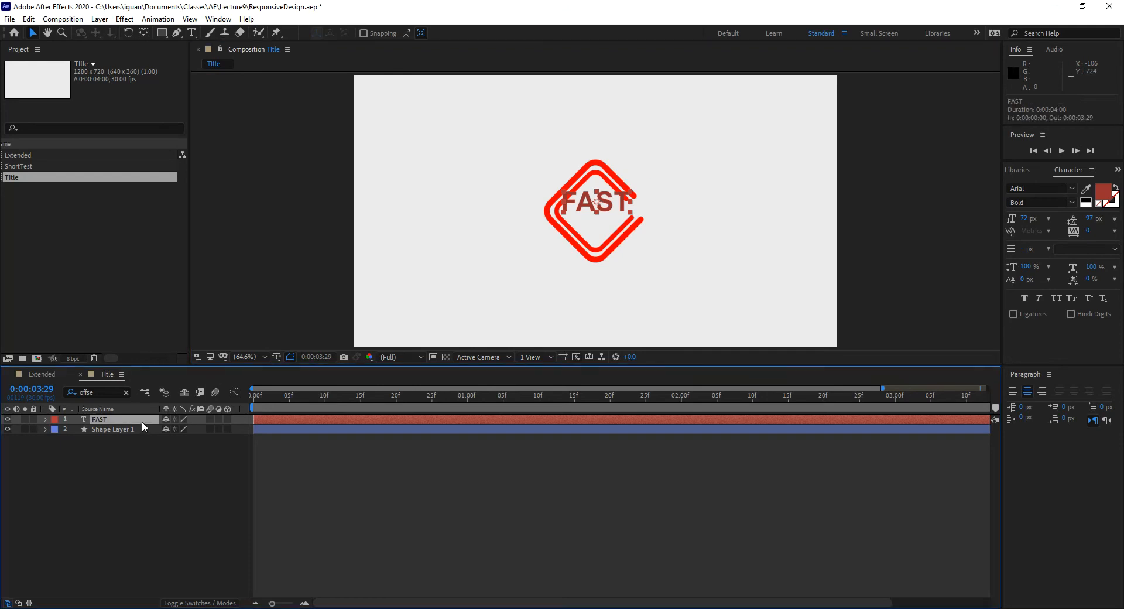
key("ctrl+Home")
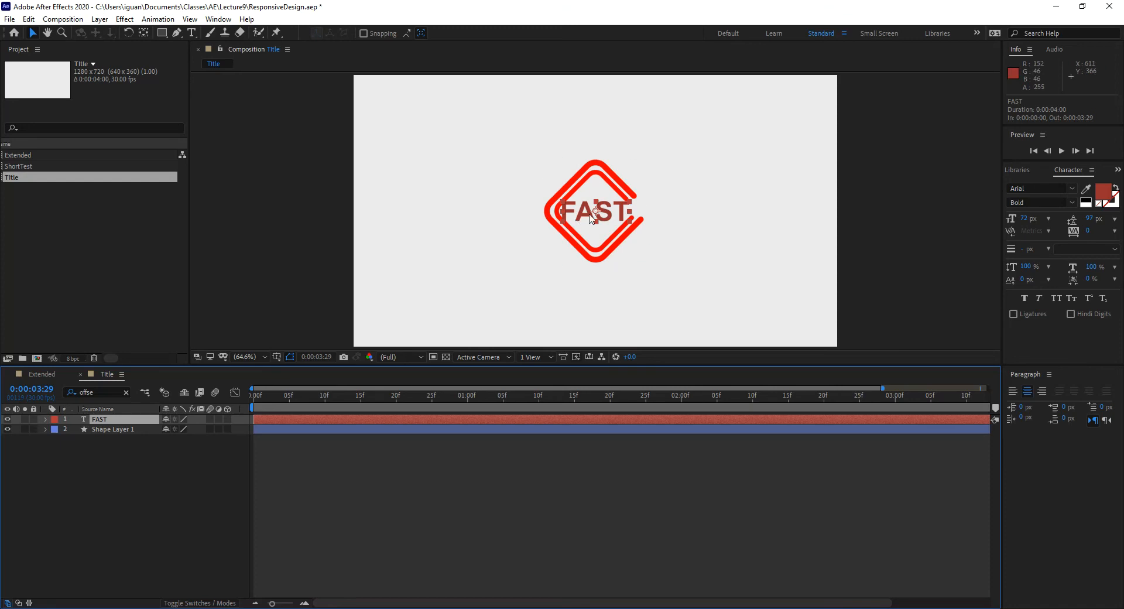
- Scale Shape Layer 1 up to about 122% so the boxes surround the text, and preview the animation
left_click(103, 433)
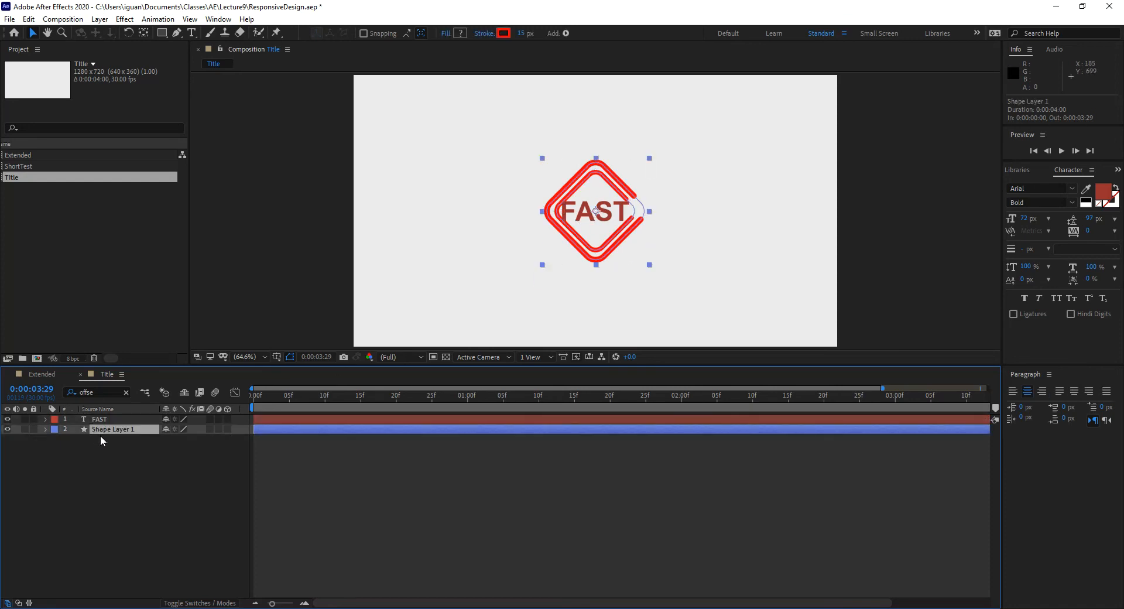
key("s")
left_click_drag(193, 440, 210, 438)
left_click_drag(309, 395, 362, 405)
key("space")
key("space")
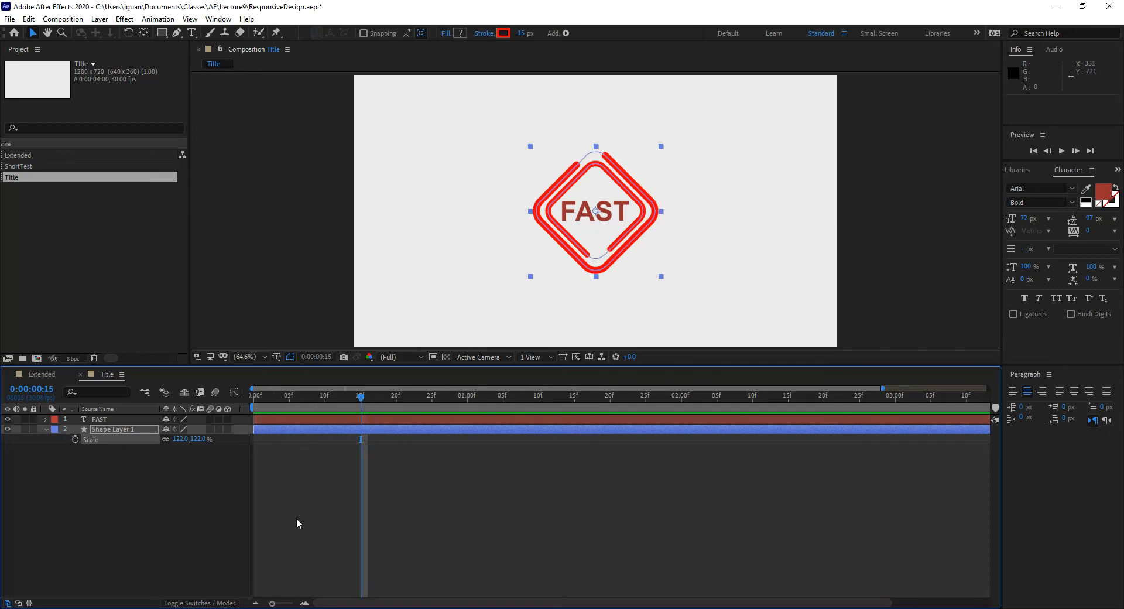
- Add a text animator with Position and Opacity properties to the FAST layer
left_click(93, 418)
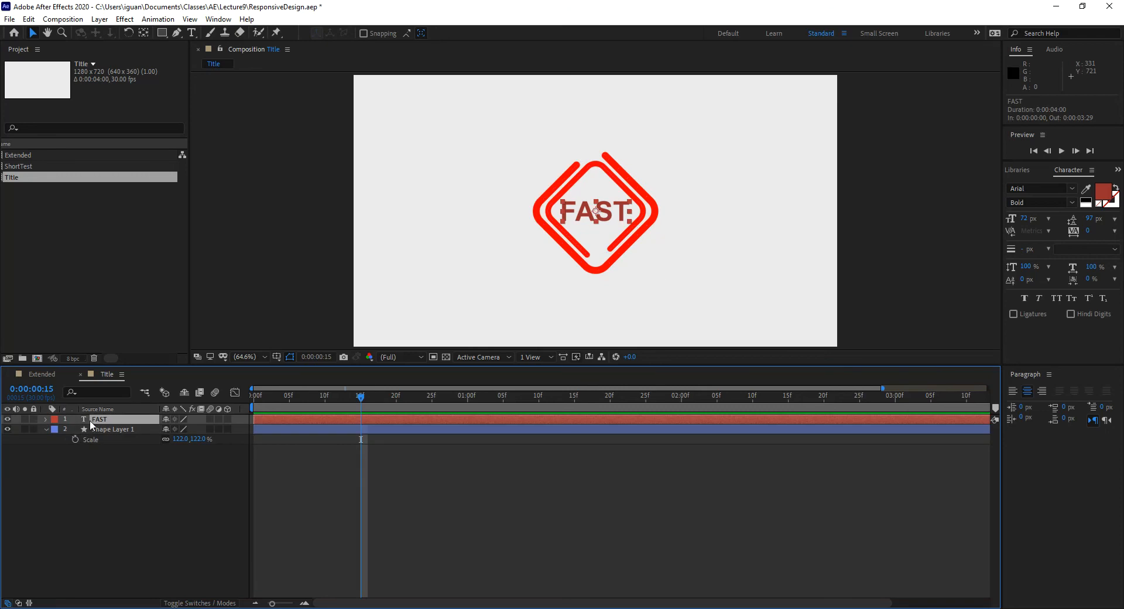
left_click(46, 428)
left_click(45, 419)
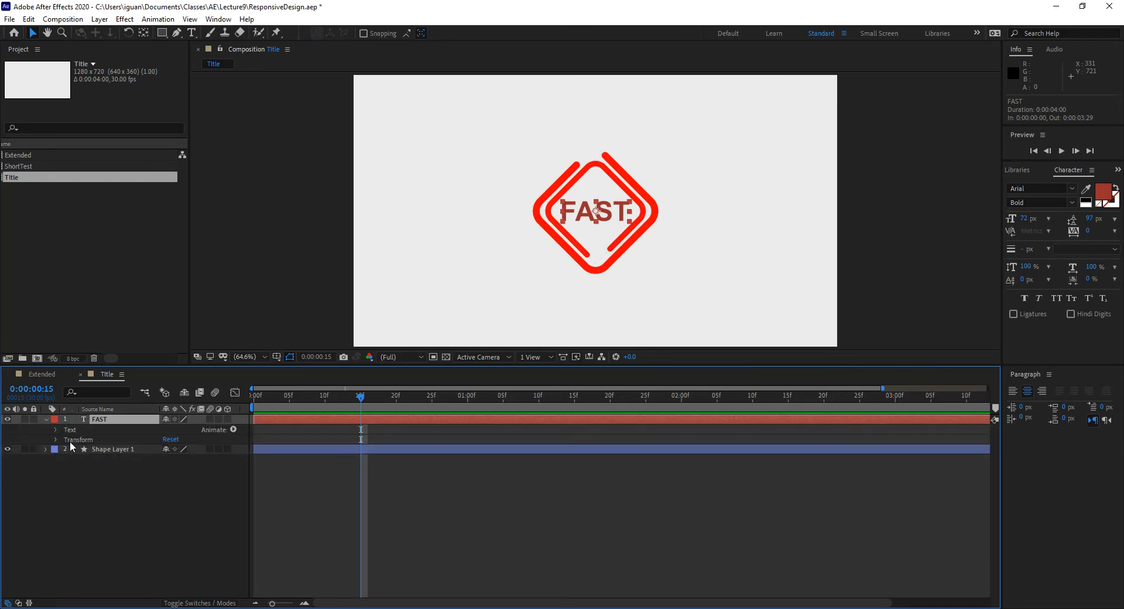
left_click(232, 429)
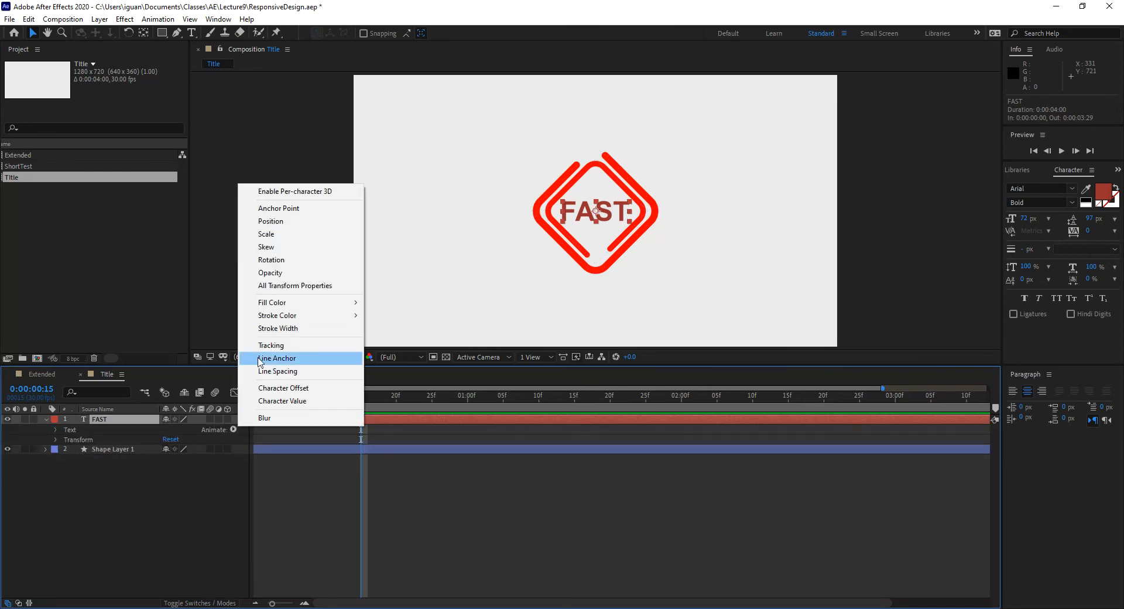
left_click(292, 224)
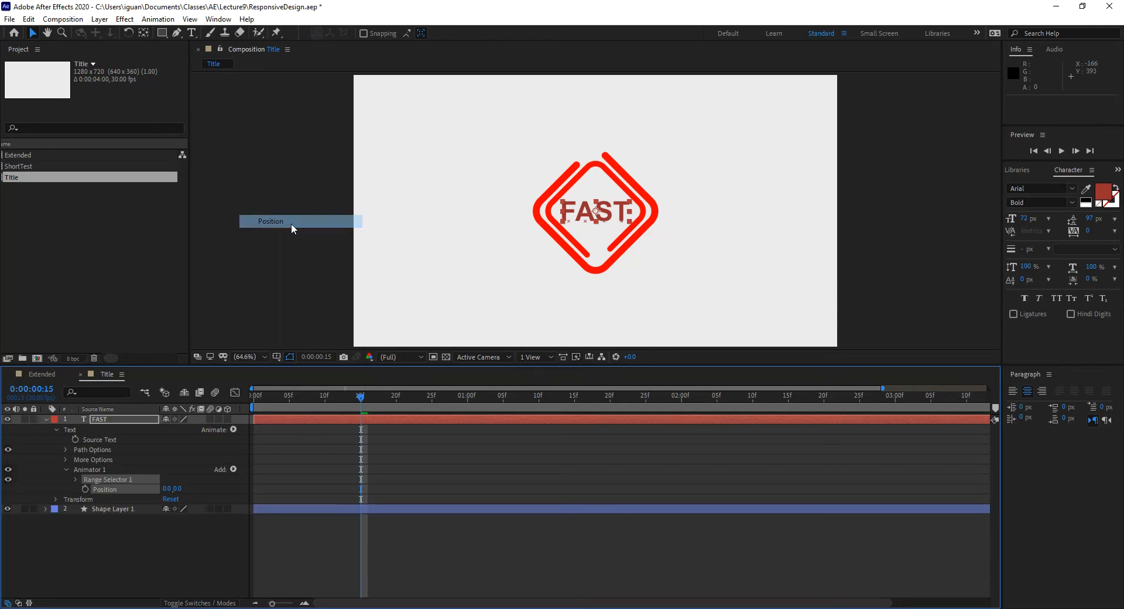
left_click(233, 429)
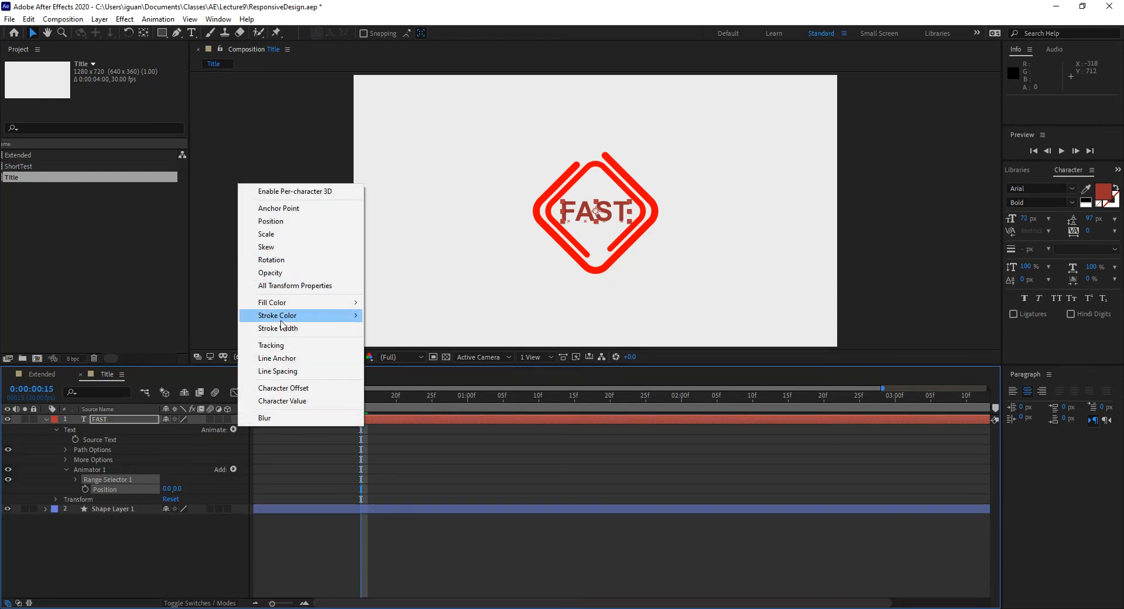
left_click(292, 273)
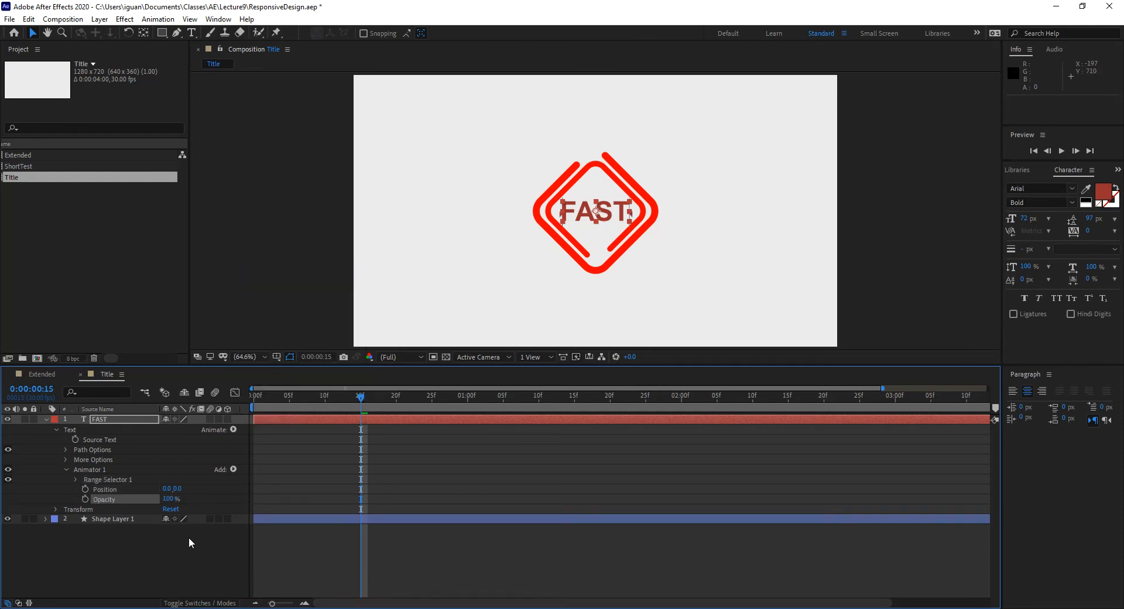
- Keyframe the text animator's Position and Opacity at 0:00:00:15
left_click(77, 479)
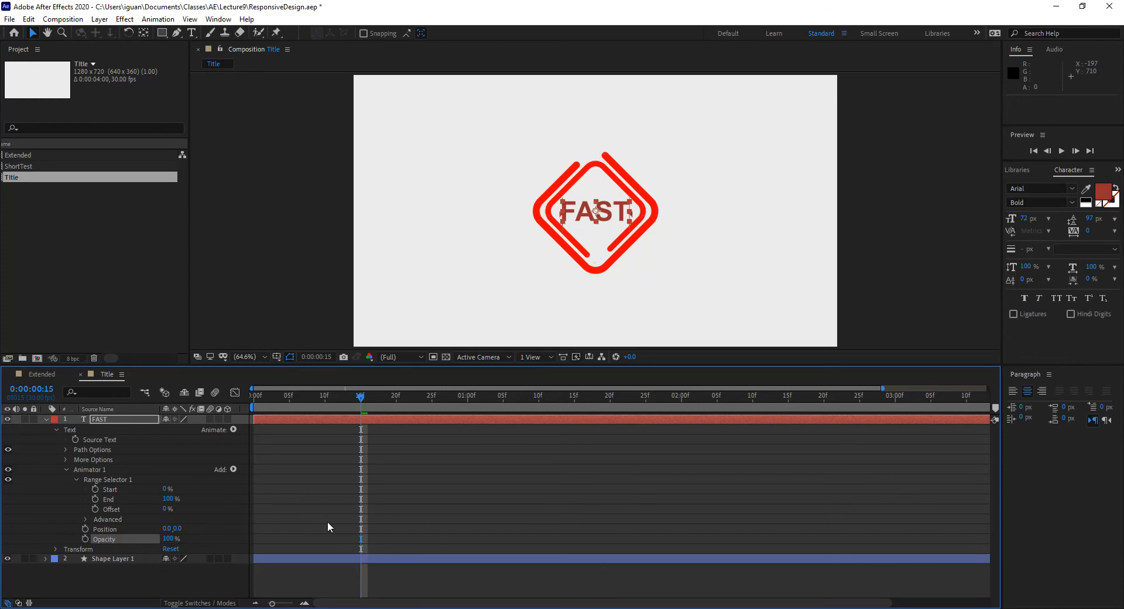
left_click(86, 529)
left_click(85, 538)
- At the first frame, set the text animator's horizontal Position to 150
left_click_drag(360, 399, 196, 427)
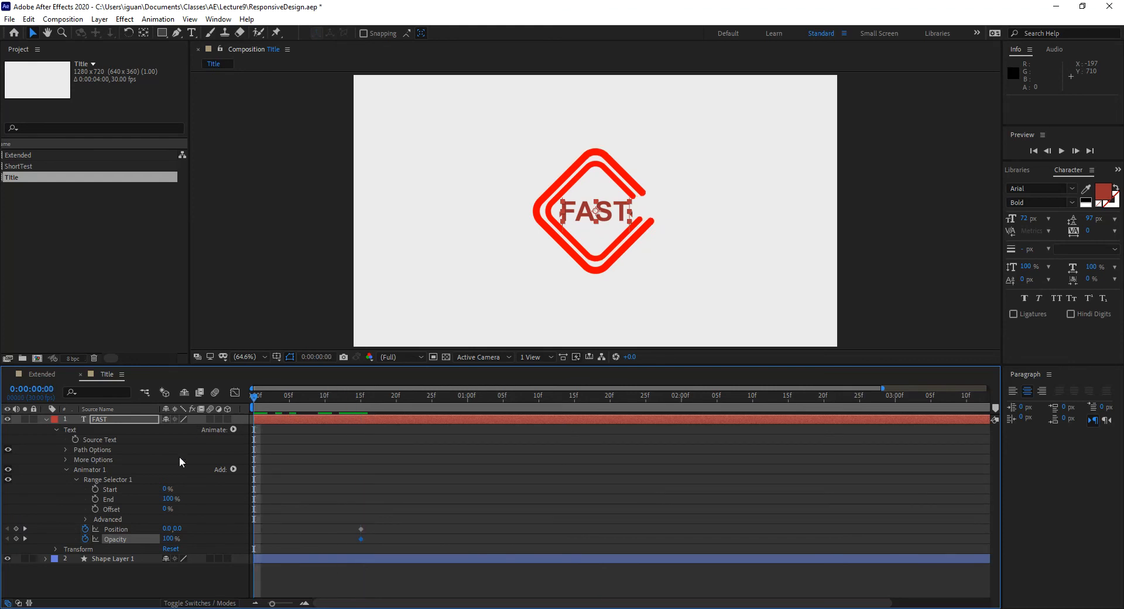
left_click(167, 528)
type("150")
key("Return")
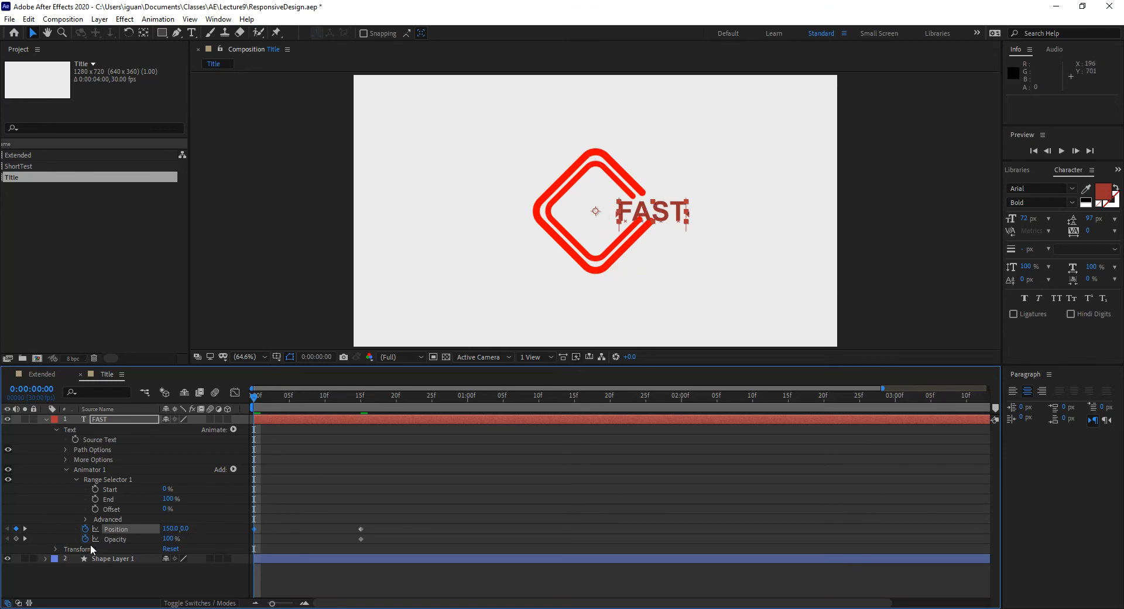
- At the first frame, set the text animator's Opacity to 0% and scrub to 0:00:00:15 to check the fade
left_click(167, 538)
type("0")
key("Return")
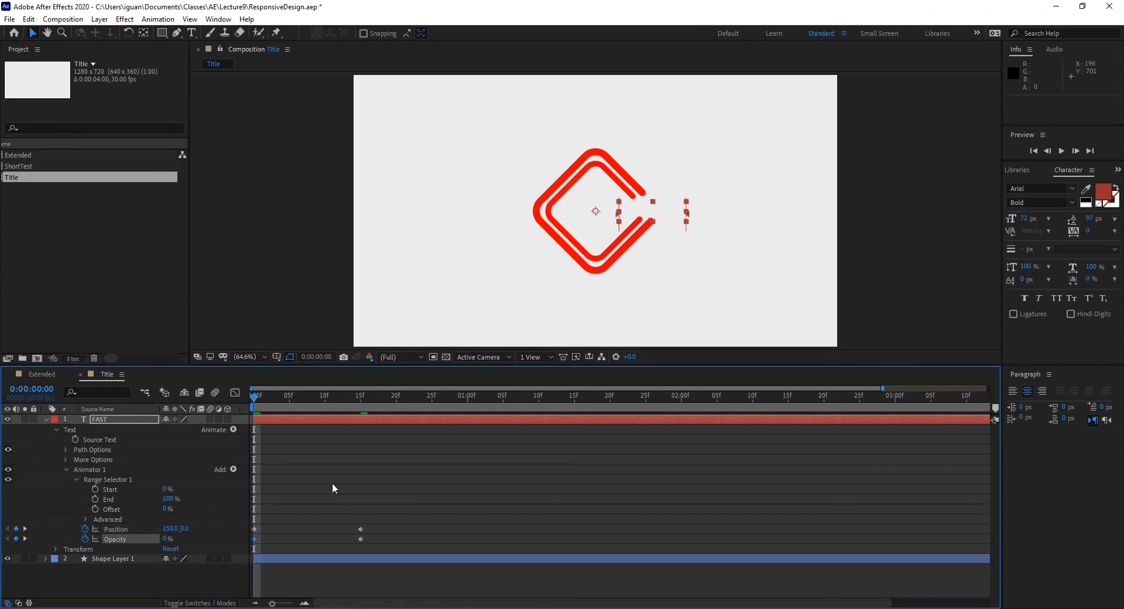
left_click_drag(257, 403, 360, 416)
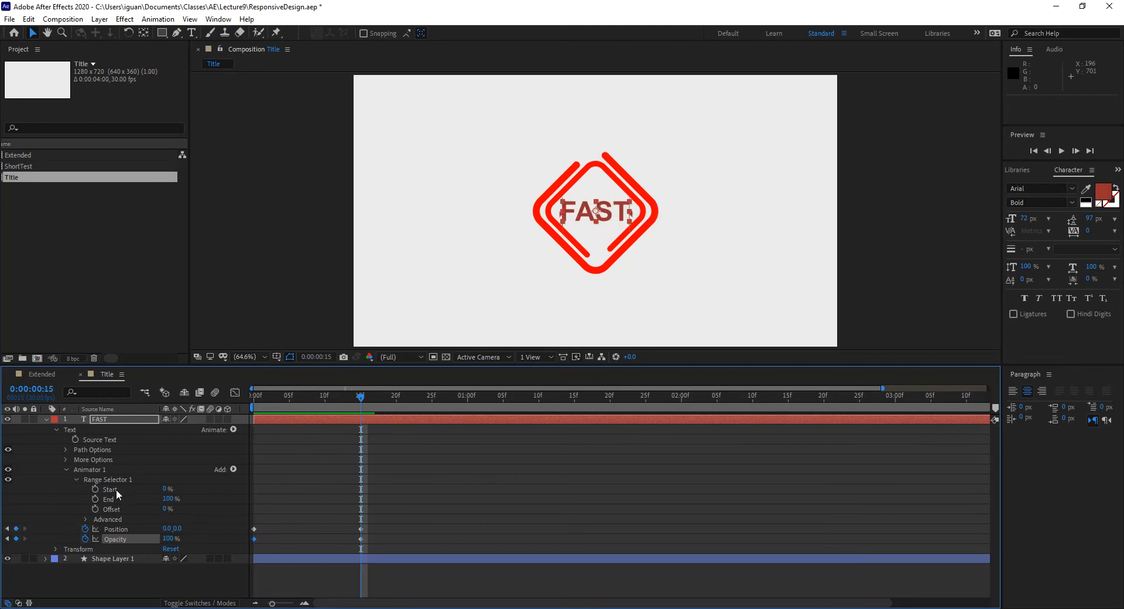
- Test the range selector's Offset, undo the test, and keyframe Offset at 0:00:00:15
left_click_drag(166, 508, 214, 502)
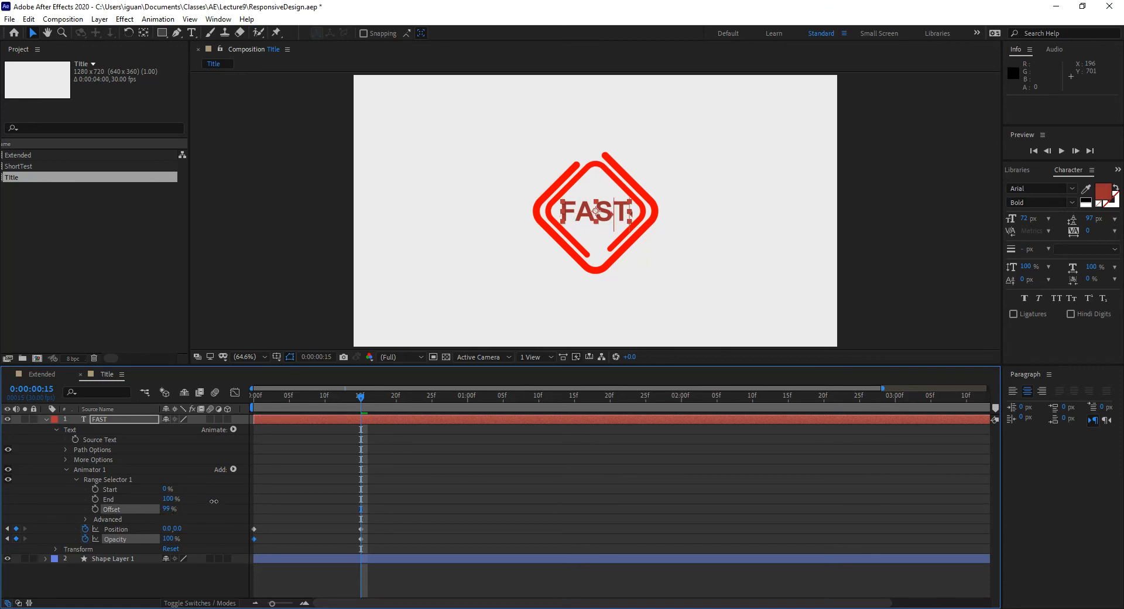
key("ctrl+z")
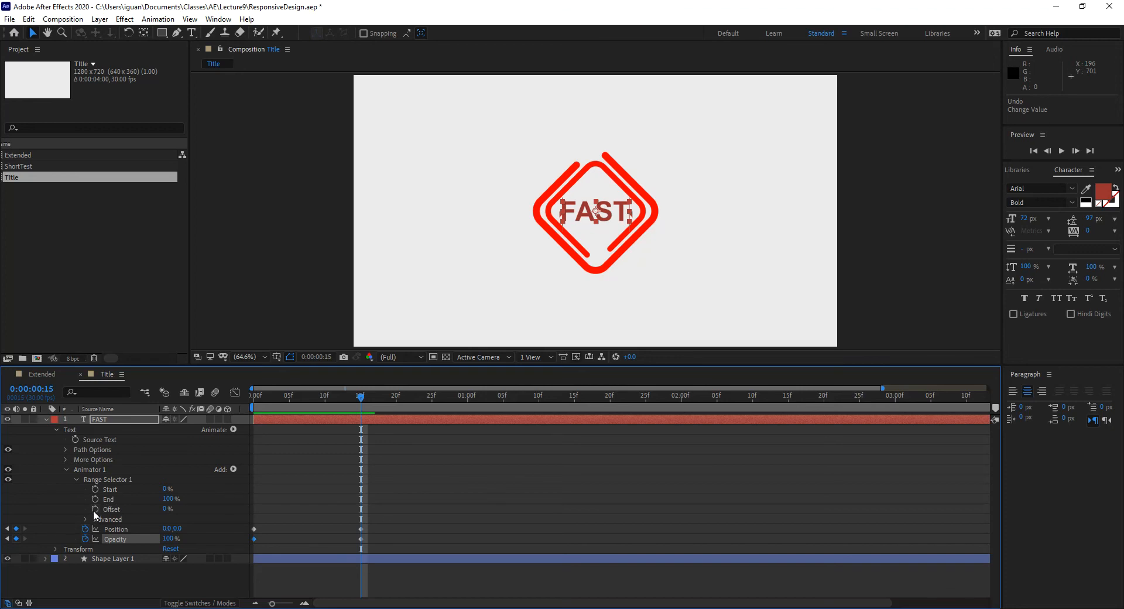
left_click(93, 511)
- Try changing the range selector's Offset at 0:00:00:10 and undo the change
left_click_drag(356, 398, 325, 402)
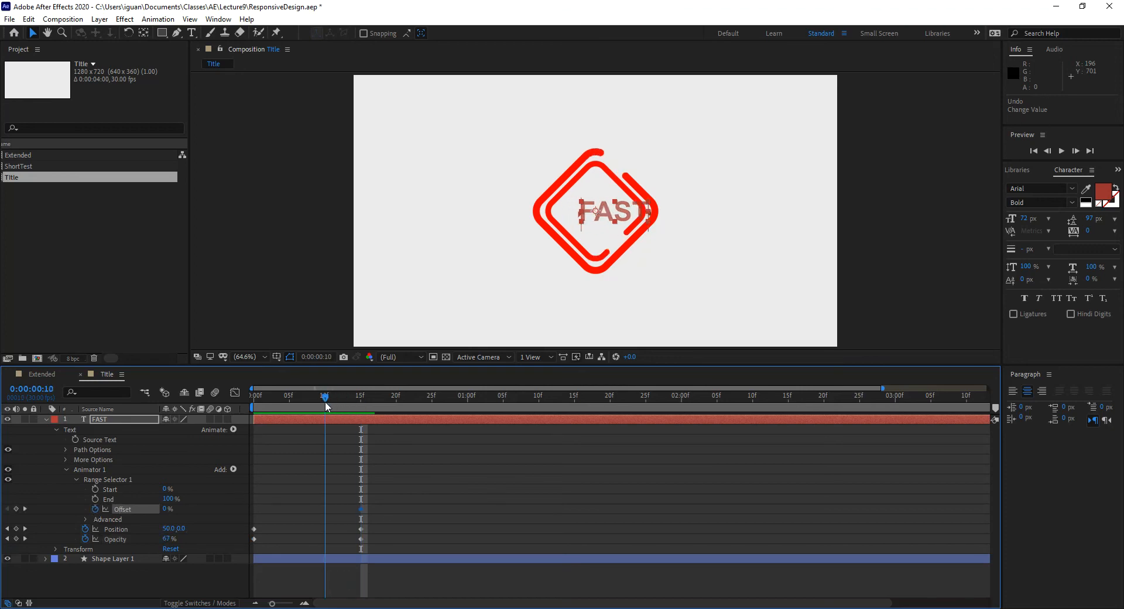
left_click_drag(165, 508, 252, 504)
left_click_drag(325, 400, 323, 504)
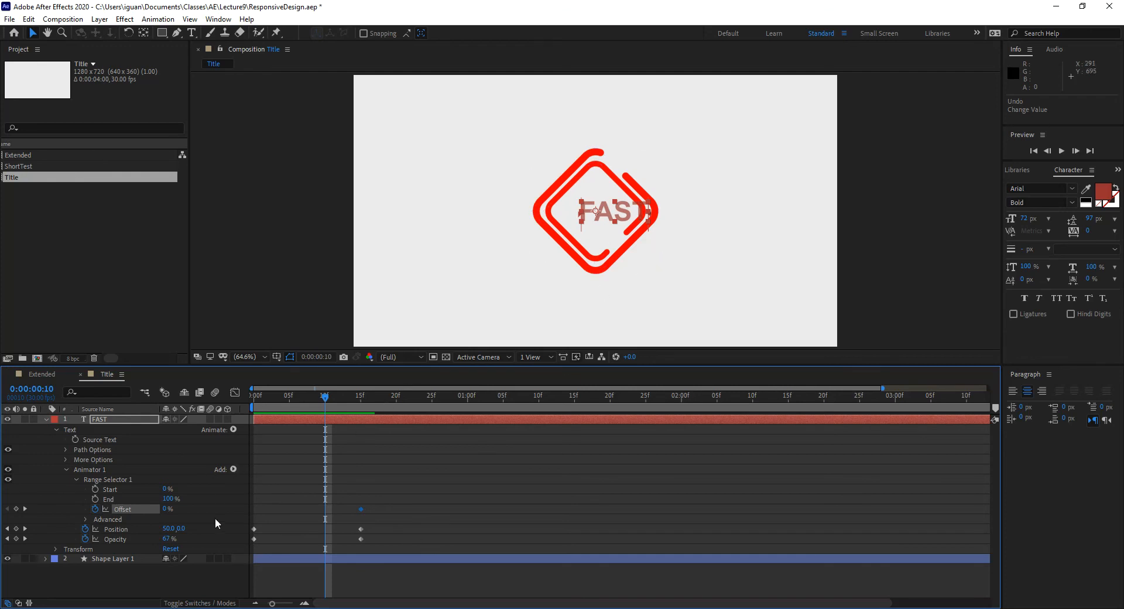
key("ctrl+z")
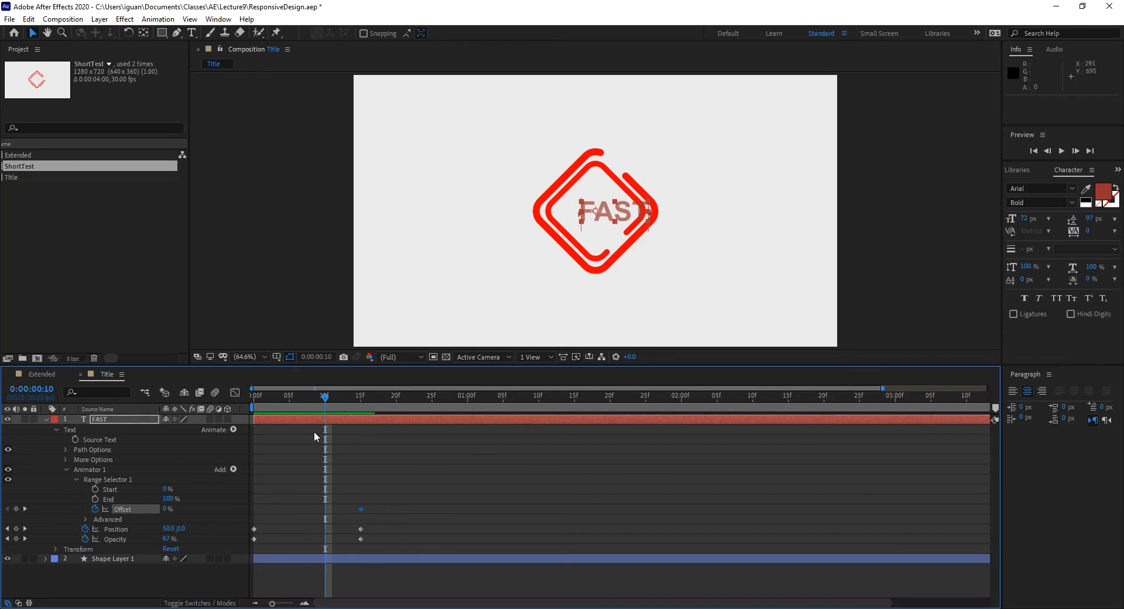
- Keyframe the range selector's Offset at 0% on the first frame and 100% at 0:00:00:15, and preview the letters' entrance
left_click_drag(324, 399, 252, 408)
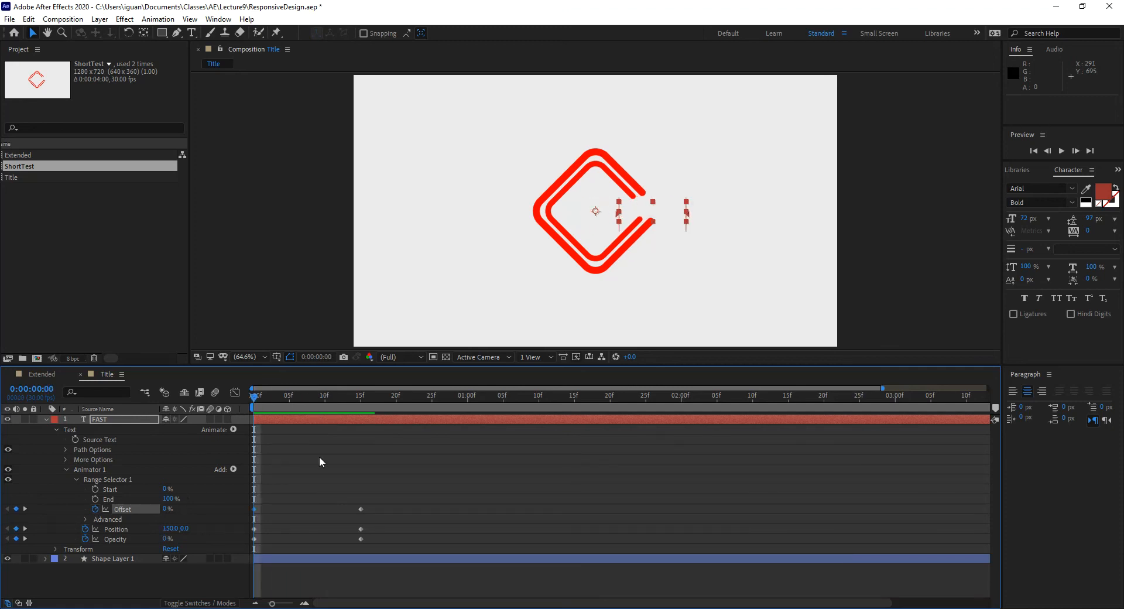
left_click_drag(353, 400, 362, 402)
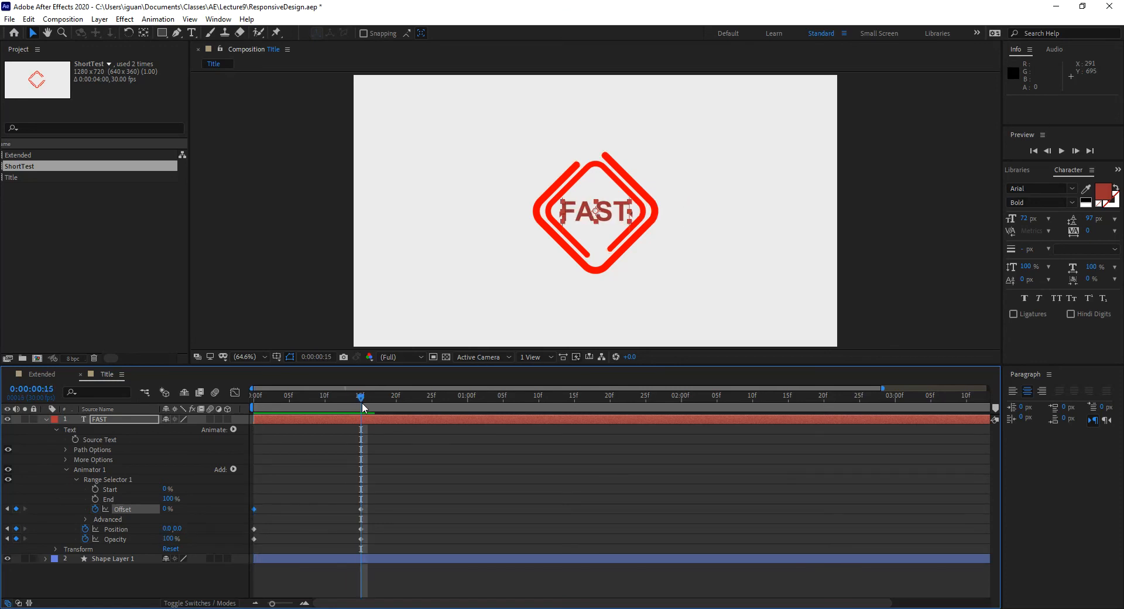
left_click_drag(168, 509, 366, 502)
left_click_drag(356, 406, 202, 452)
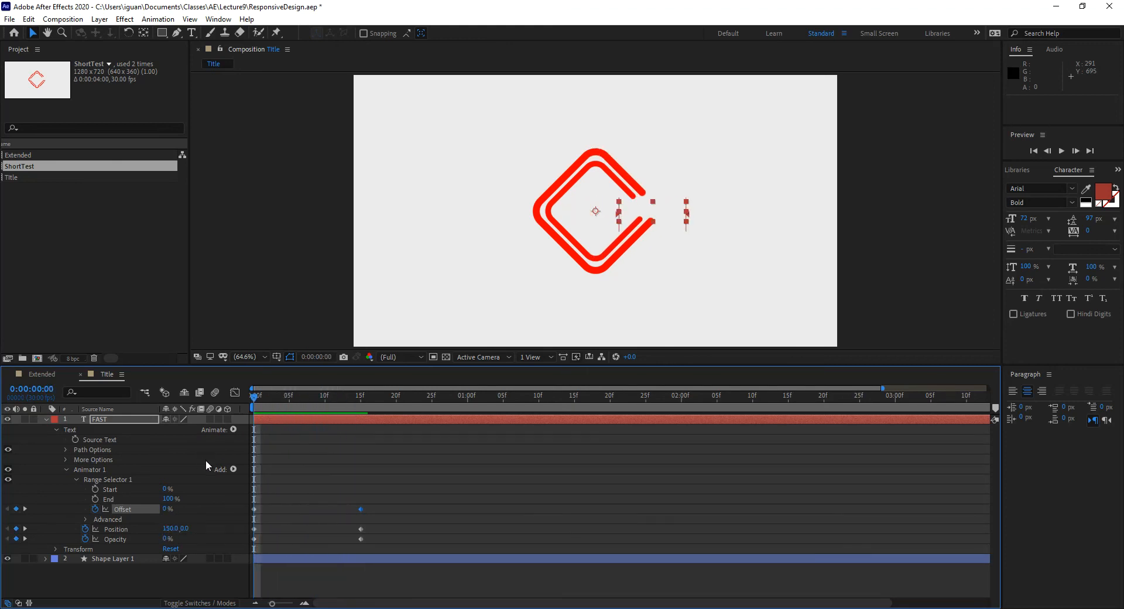
key("space")
key("space")
left_click_drag(308, 398, 324, 403)
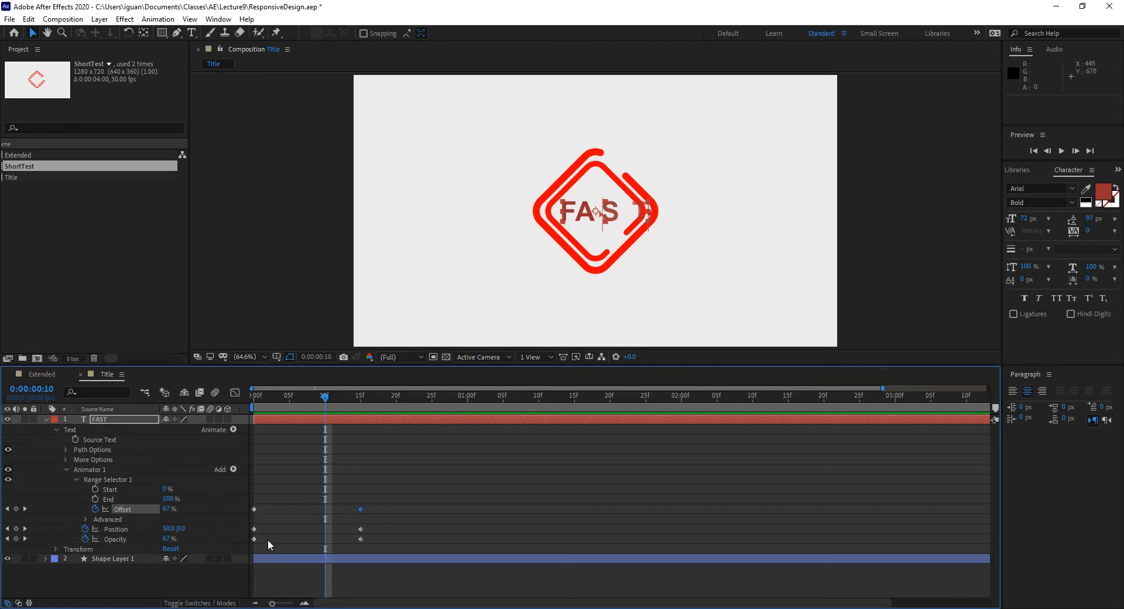
- Move the text animator's first Opacity keyframe to 0:00:00:10 and preview the animation
left_click_drag(254, 538, 322, 541)
key("space")
mouse_move(327, 608)
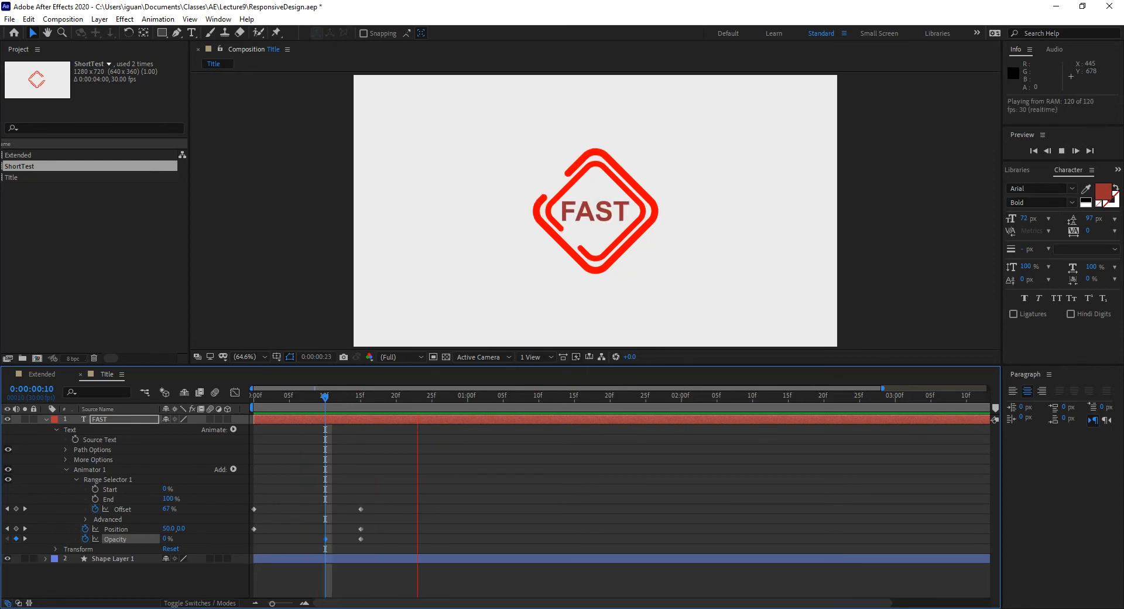
key("space")
key("space")
key("space")
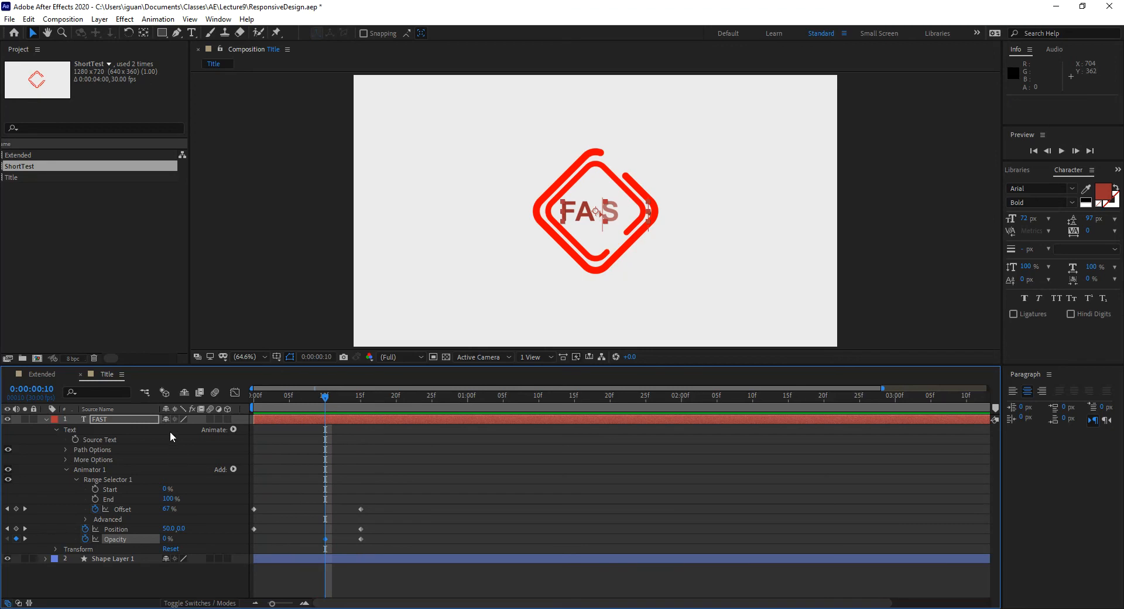
- Enable motion blur for the FAST layer and the composition, and preview it through 0:00:00:15
left_click(209, 419)
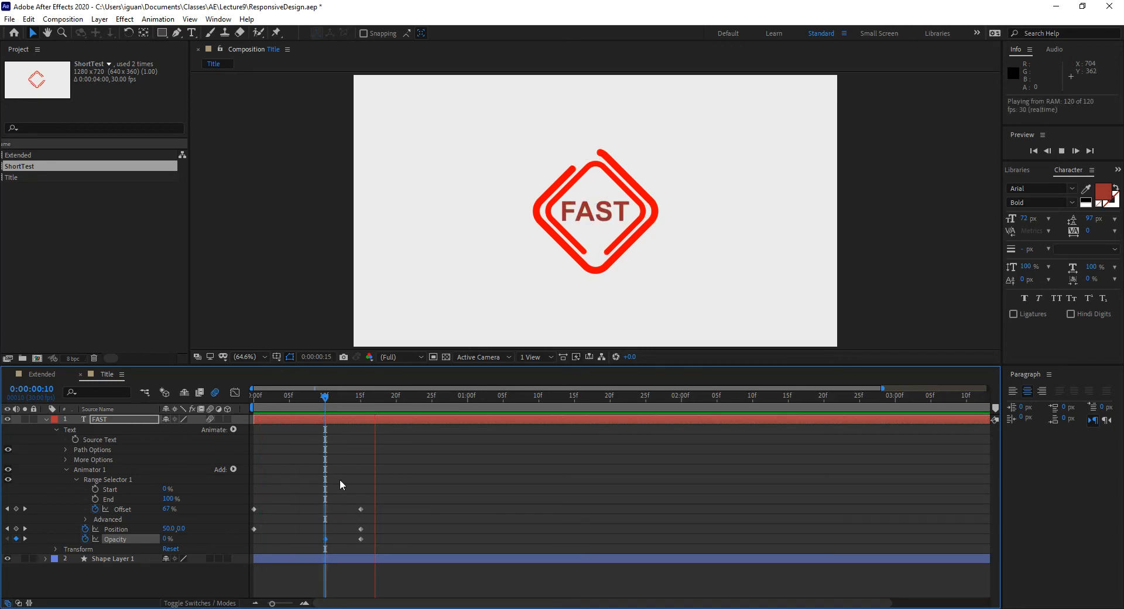
key("space")
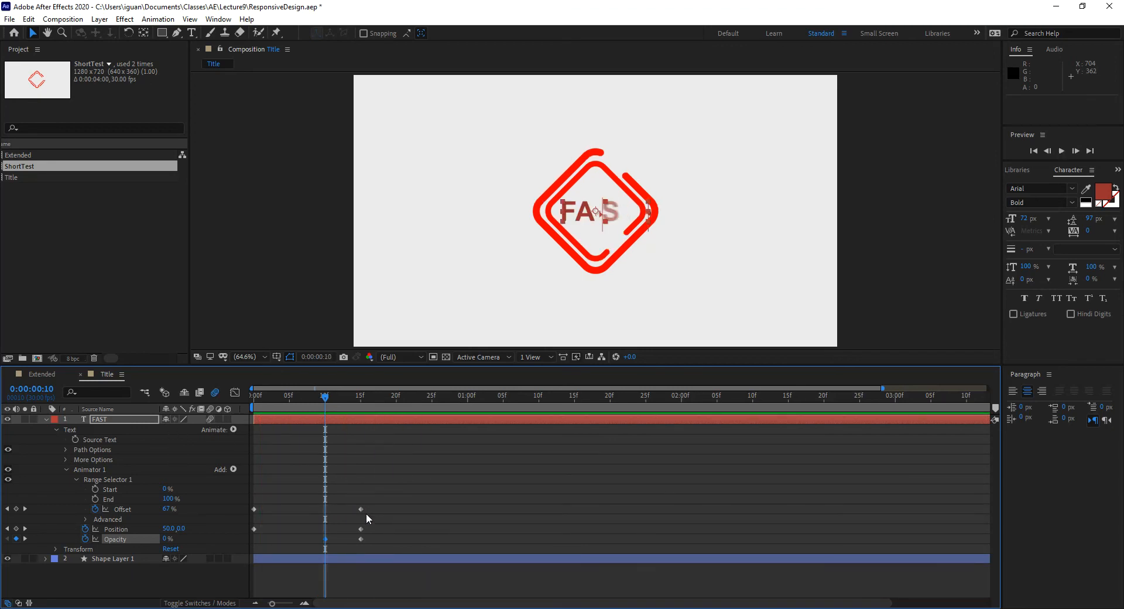
key("space")
left_click_drag(342, 405, 362, 412)
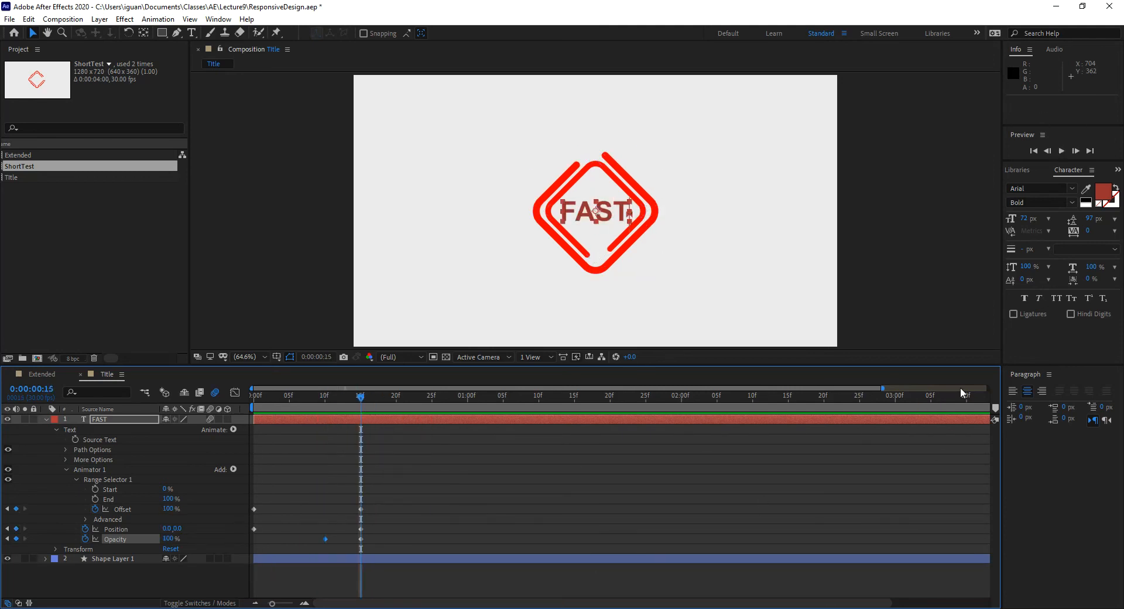
- Copy all of the text animator's Offset, Position and Opacity keyframes and paste them at 0:00:03:14
left_click_drag(882, 389, 1118, 381)
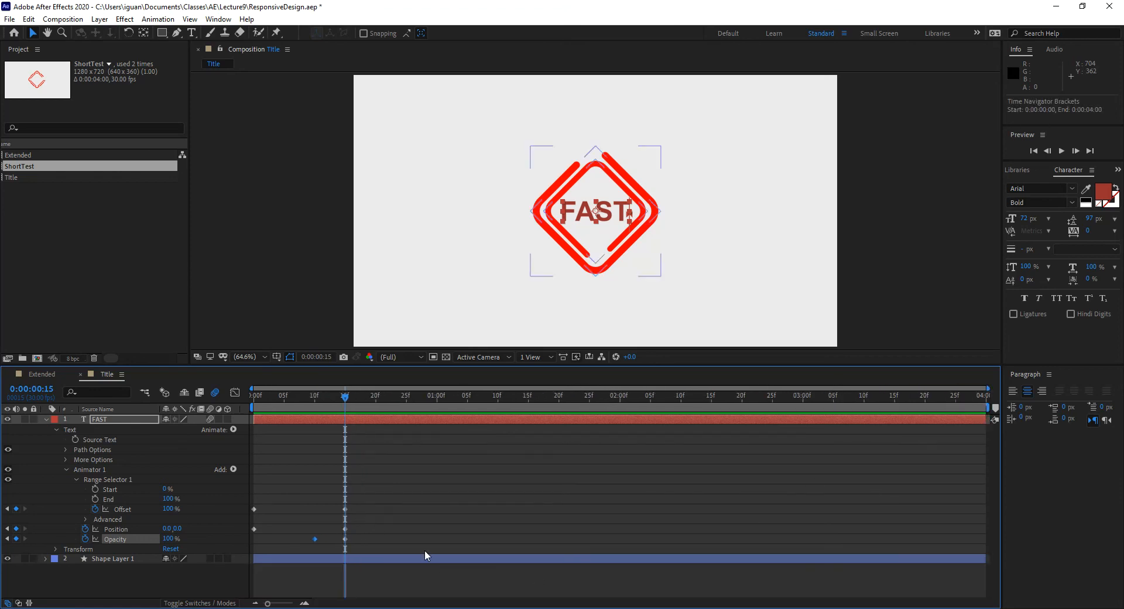
left_click(377, 495)
left_click_drag(377, 496, 252, 549)
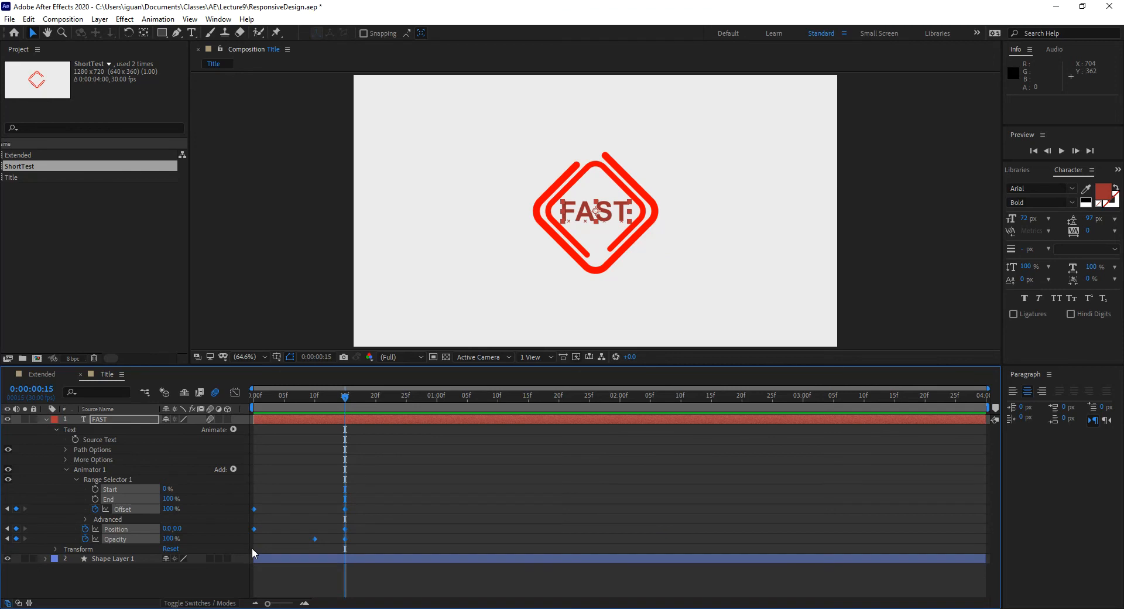
key("ctrl+c")
left_click(893, 397)
left_click(891, 396)
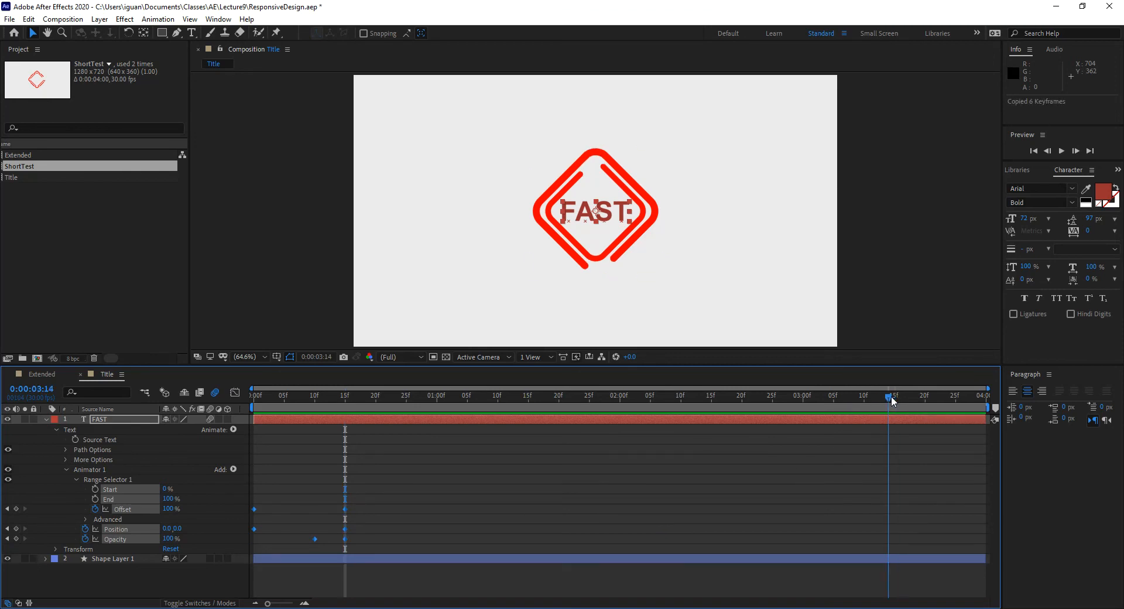
key("ctrl+v")
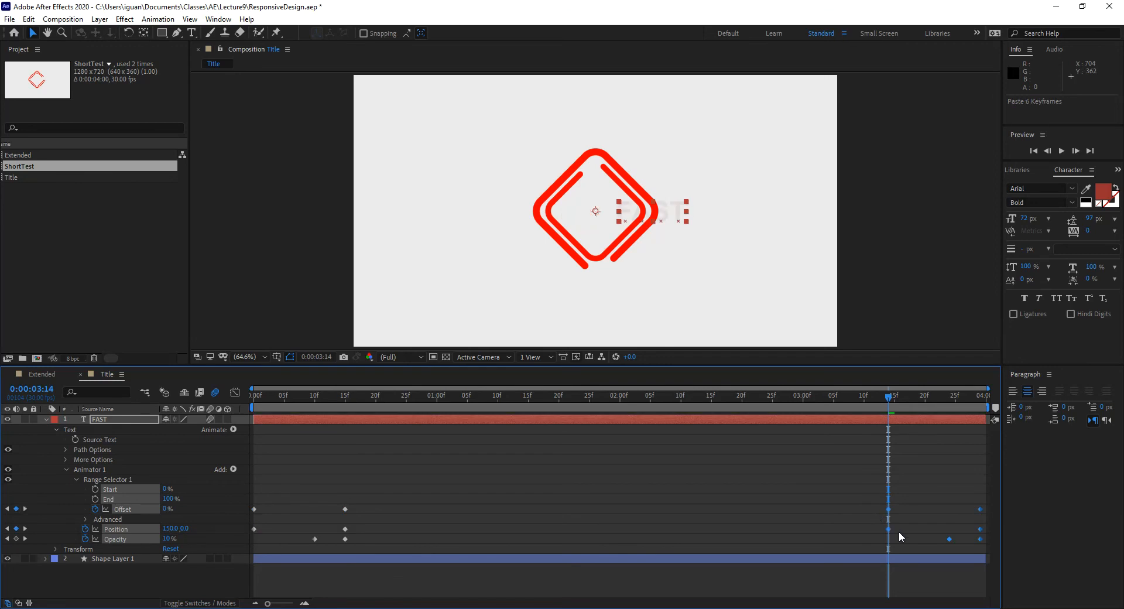
- Time-reverse the pasted keyframes so the FAST text animates out
right_click(888, 526)
mouse_move(960, 518)
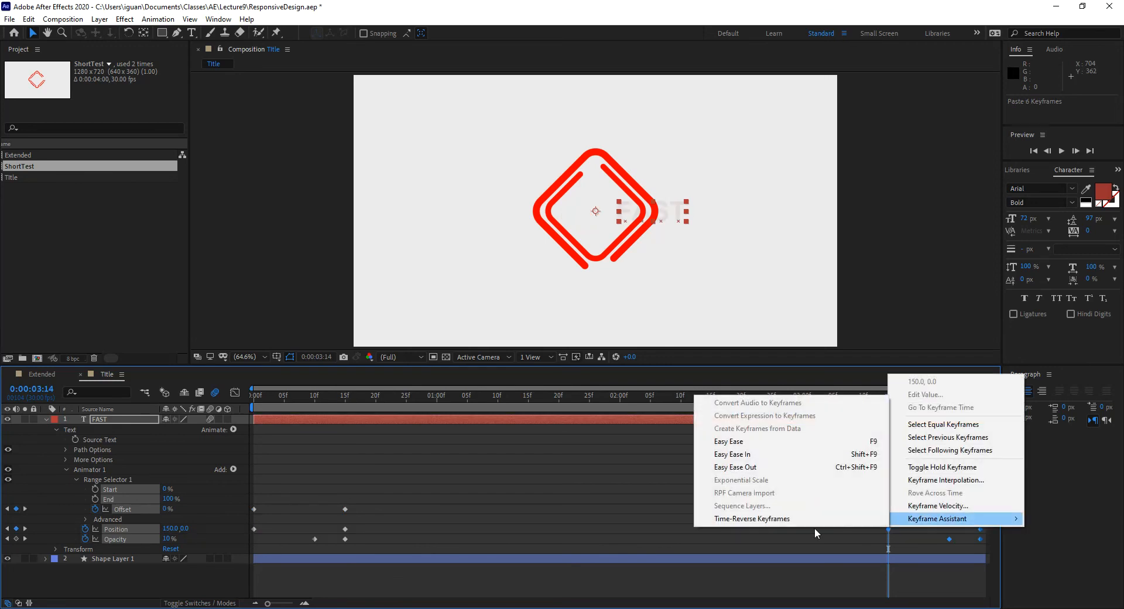
left_click(785, 519)
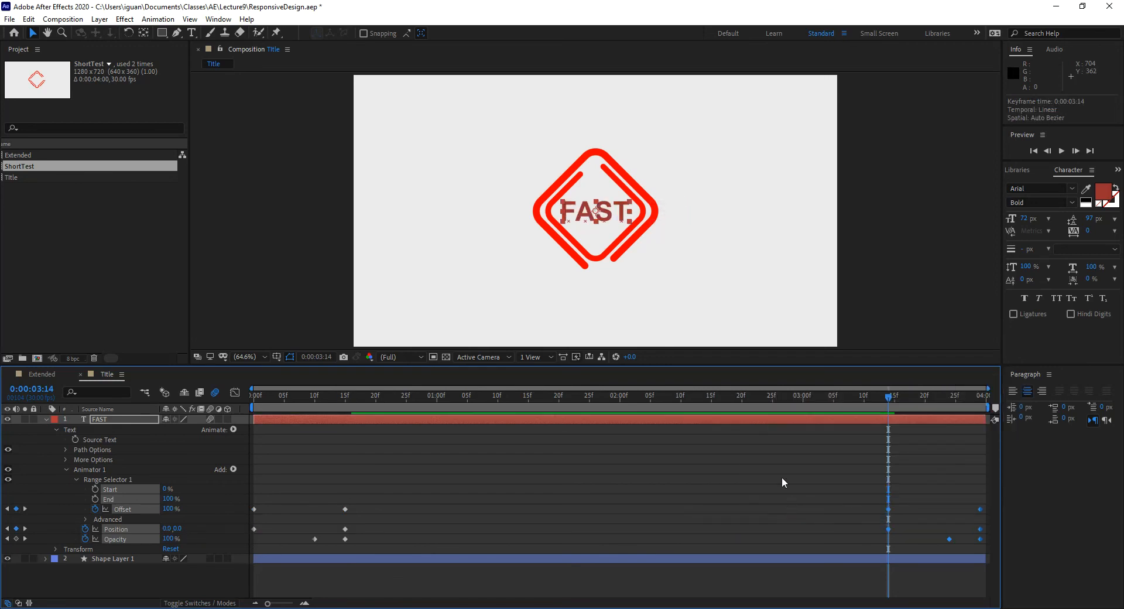
- Move the two pasted Opacity keyframes earlier so the fade-out starts at 0:00:03:14, and preview the whole title
mouse_move(894, 397)
left_mouse_down()
mouse_move(974, 402)
mouse_move(889, 416)
left_mouse_up()
left_click_drag(934, 535, 885, 547)
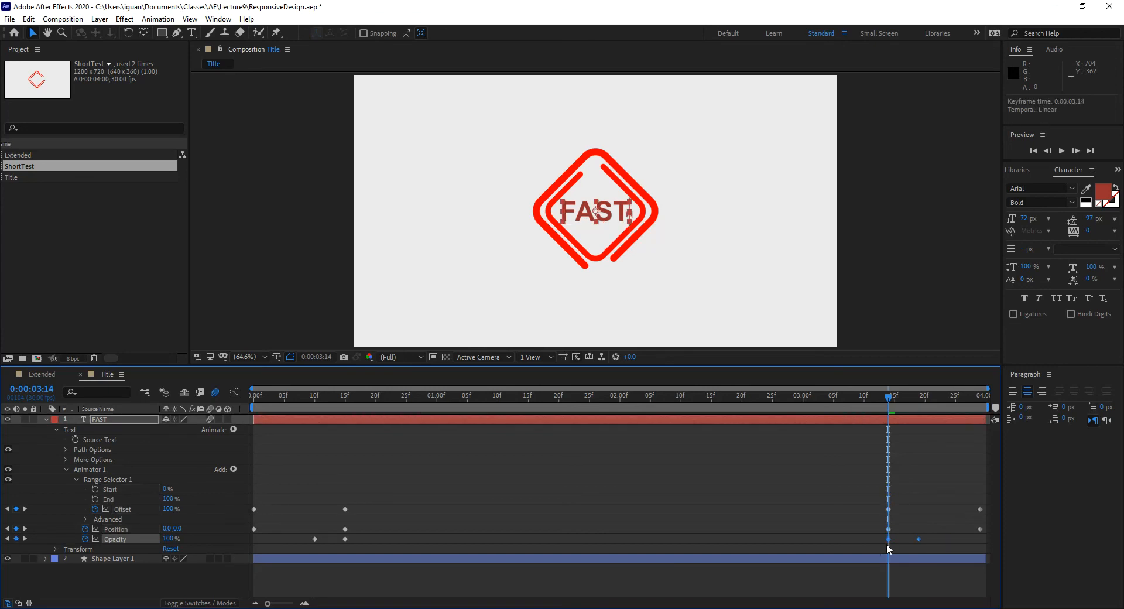
left_click_drag(890, 402, 967, 399)
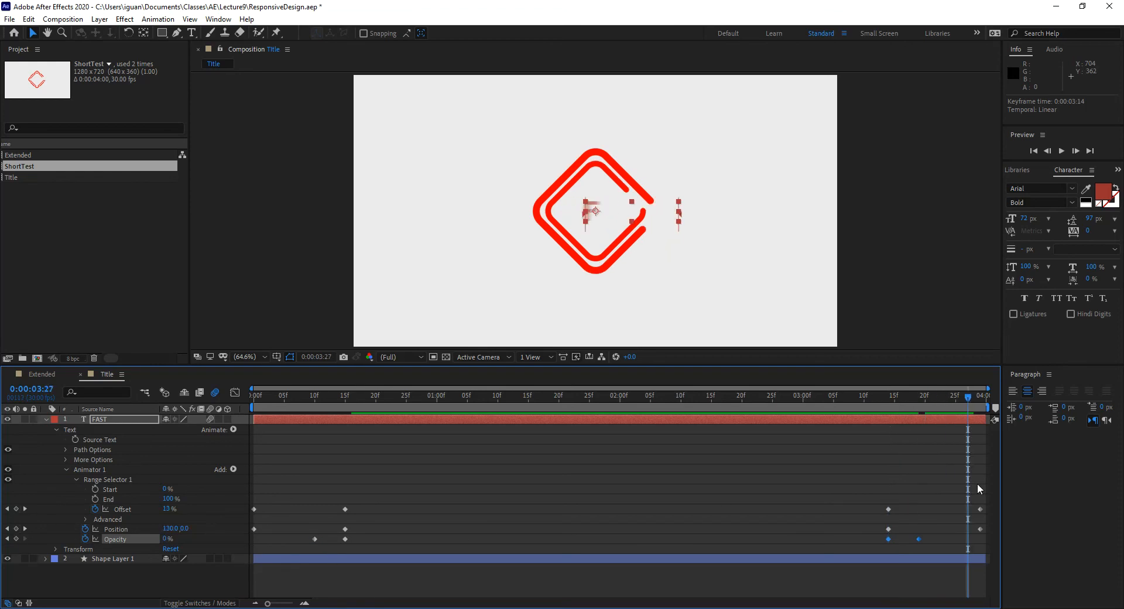
left_click_drag(893, 400, 982, 423)
key("space")
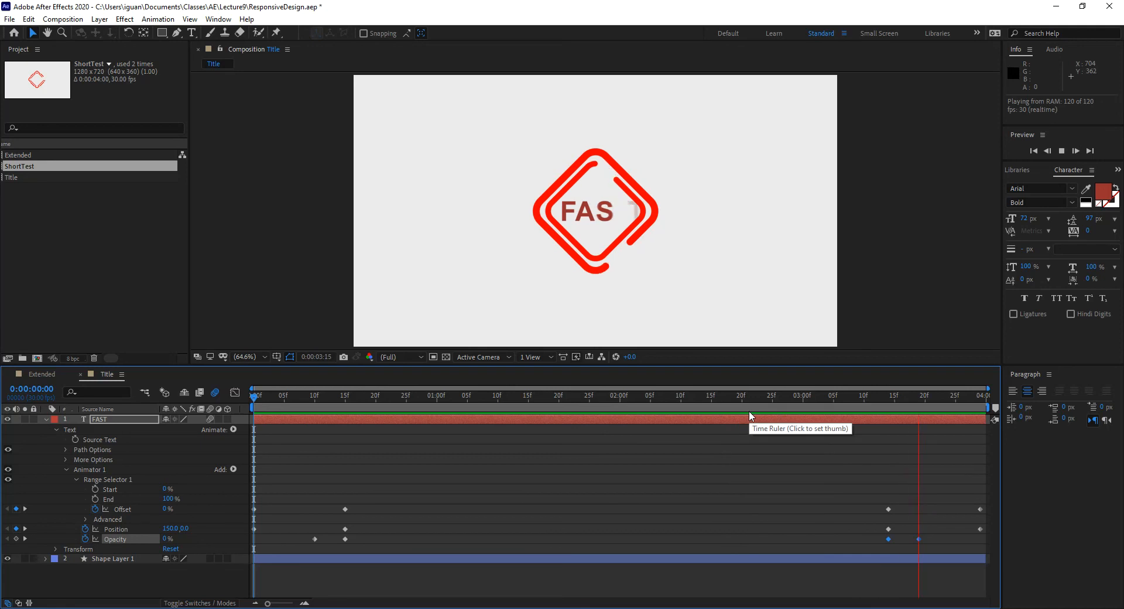
key("space")
left_click_drag(353, 402, 387, 463)
key("Home")
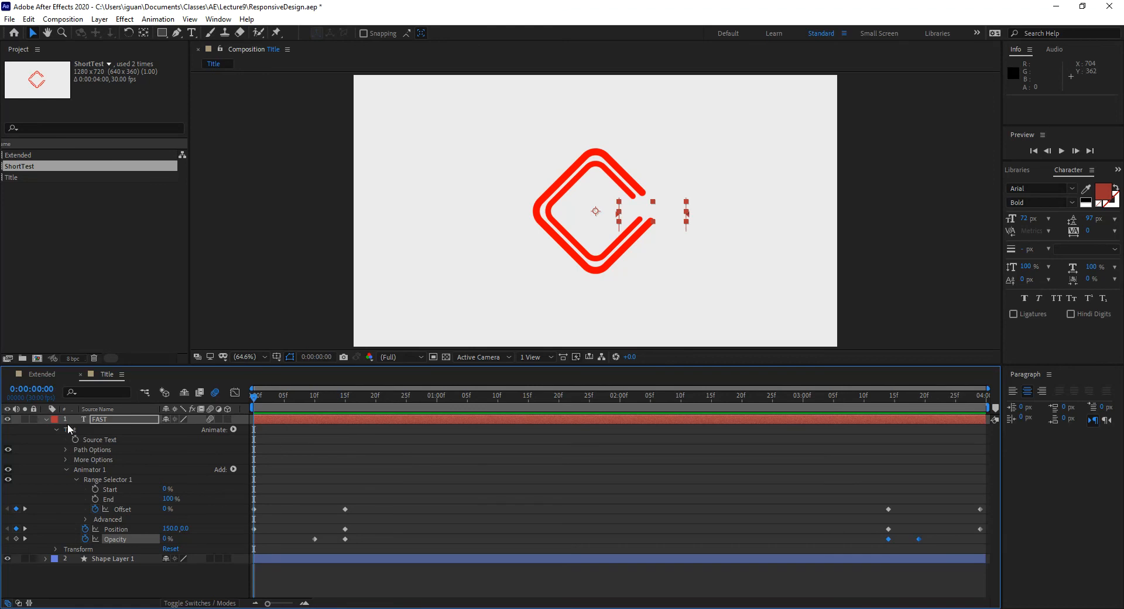
- Delete the existing layers from the Extended composition and add the Title composition as its only layer
left_click(45, 419)
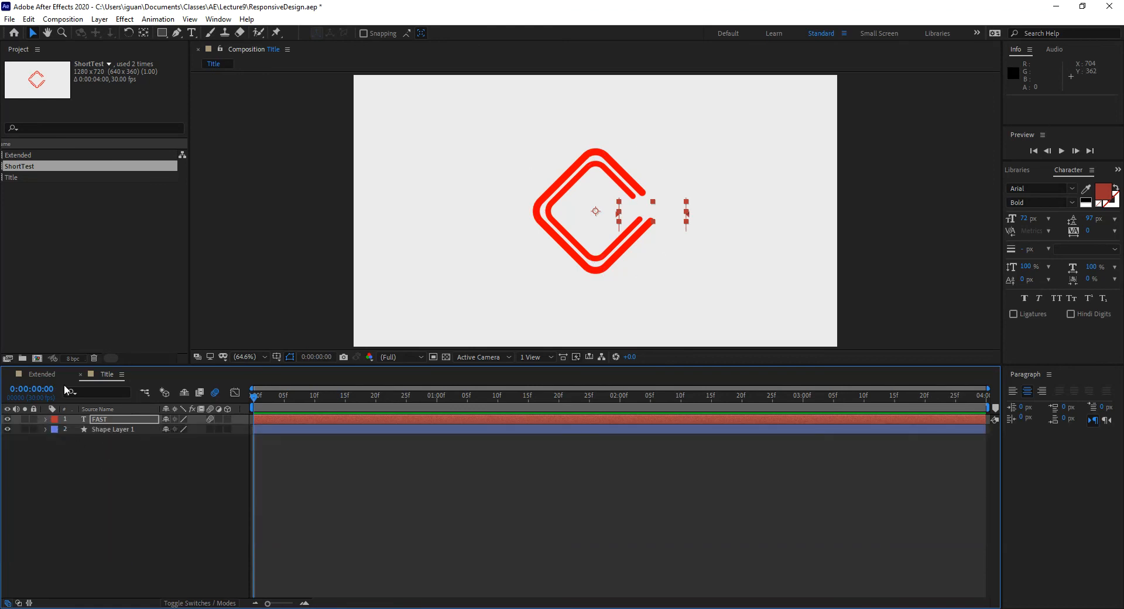
left_click(50, 372)
left_click(107, 418)
key("Delete")
left_click(106, 419)
key("Delete")
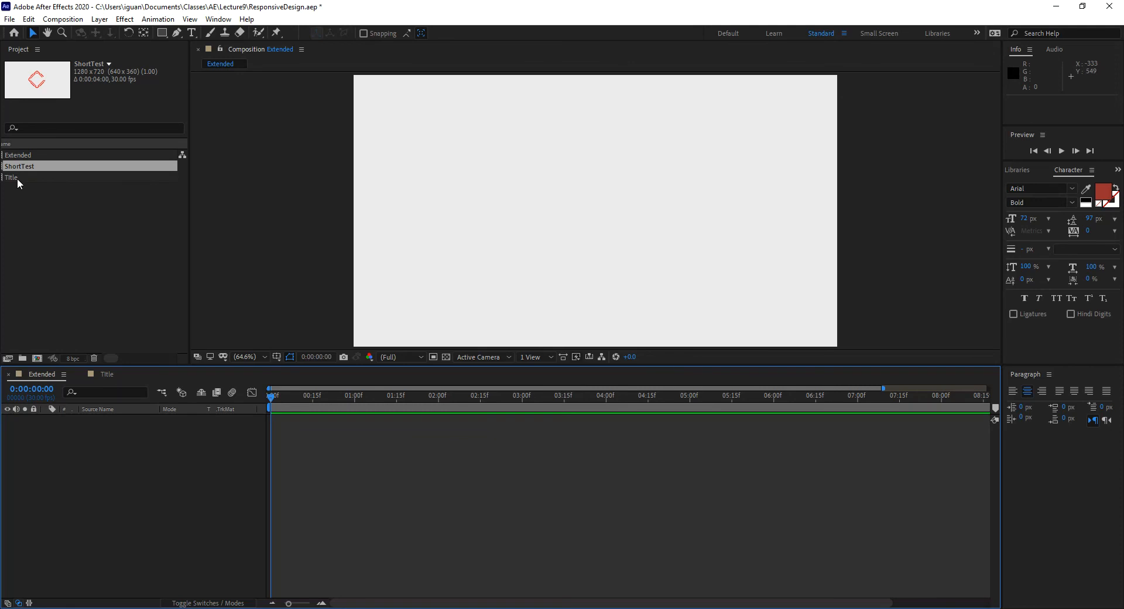
left_click_drag(14, 178, 98, 487)
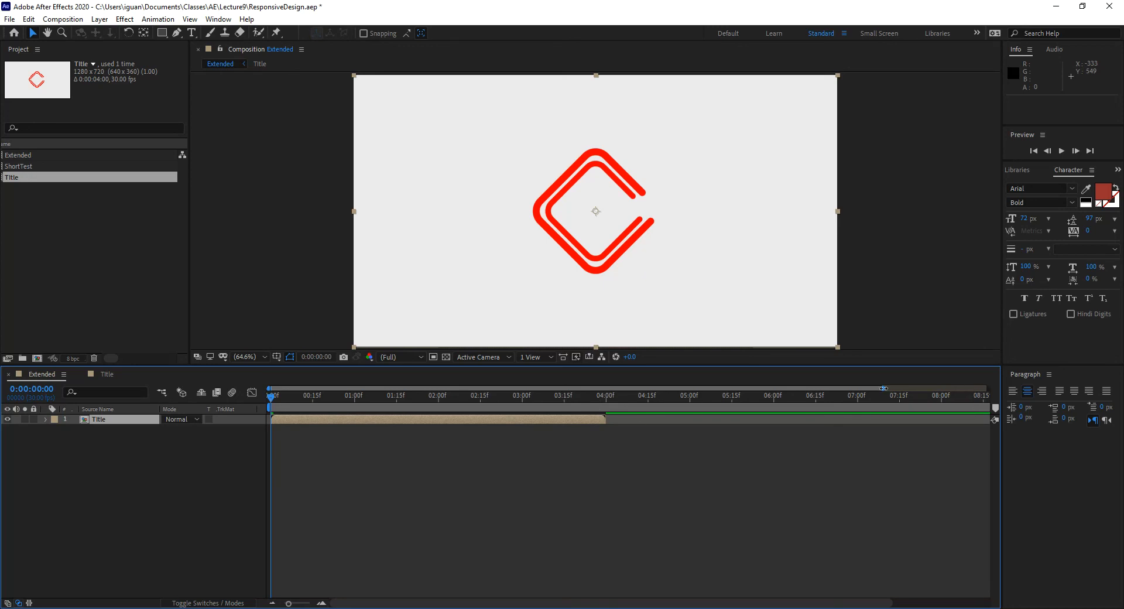
left_click_drag(883, 388, 988, 388)
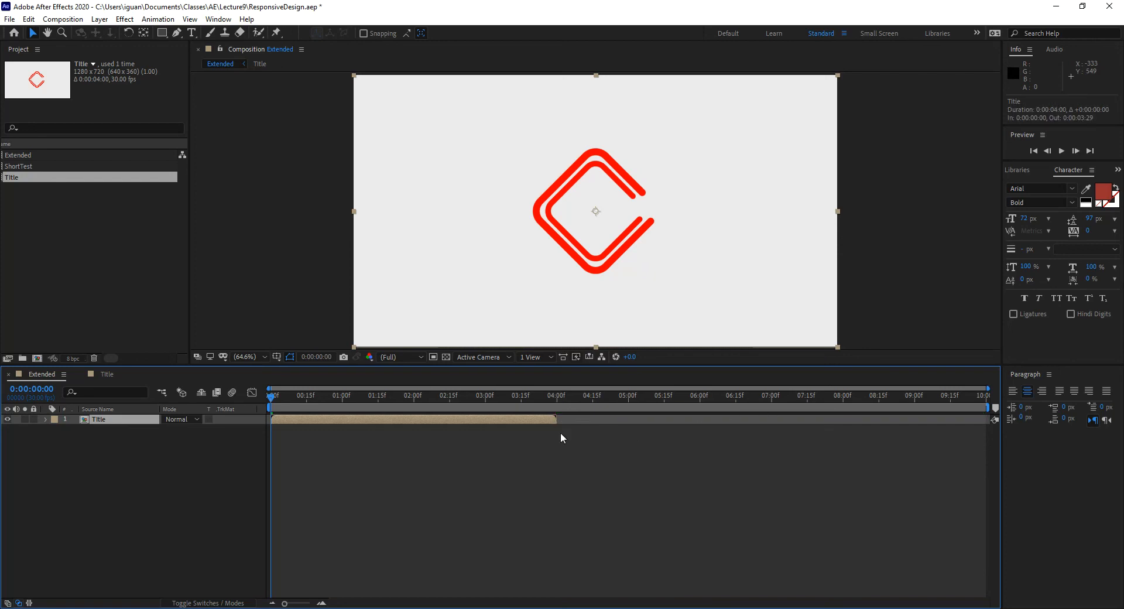
- Try extending the Title layer to the full 10 seconds of the Extended composition, preview it, and undo the extension
left_click_drag(558, 419, 986, 446)
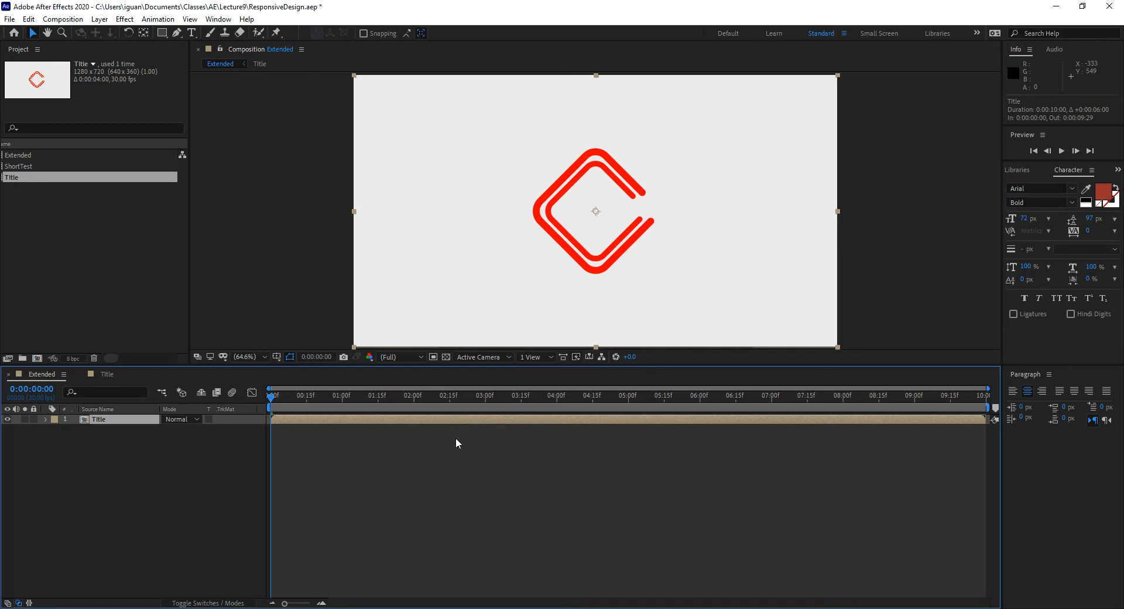
key("space")
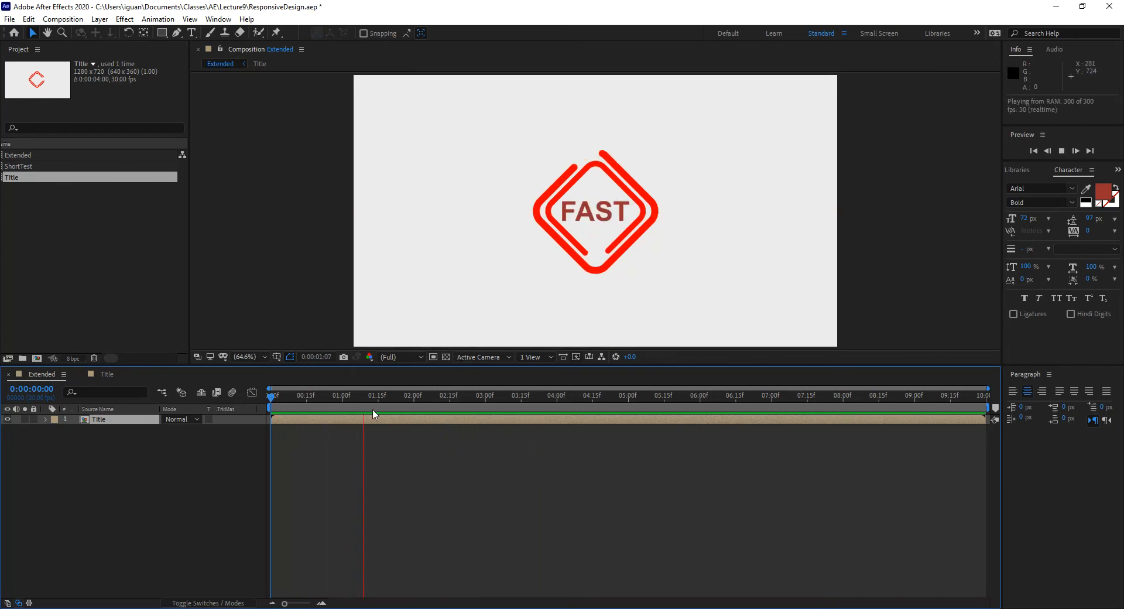
left_click(400, 397)
left_click_drag(399, 396, 307, 420)
left_click_drag(951, 395, 1005, 409)
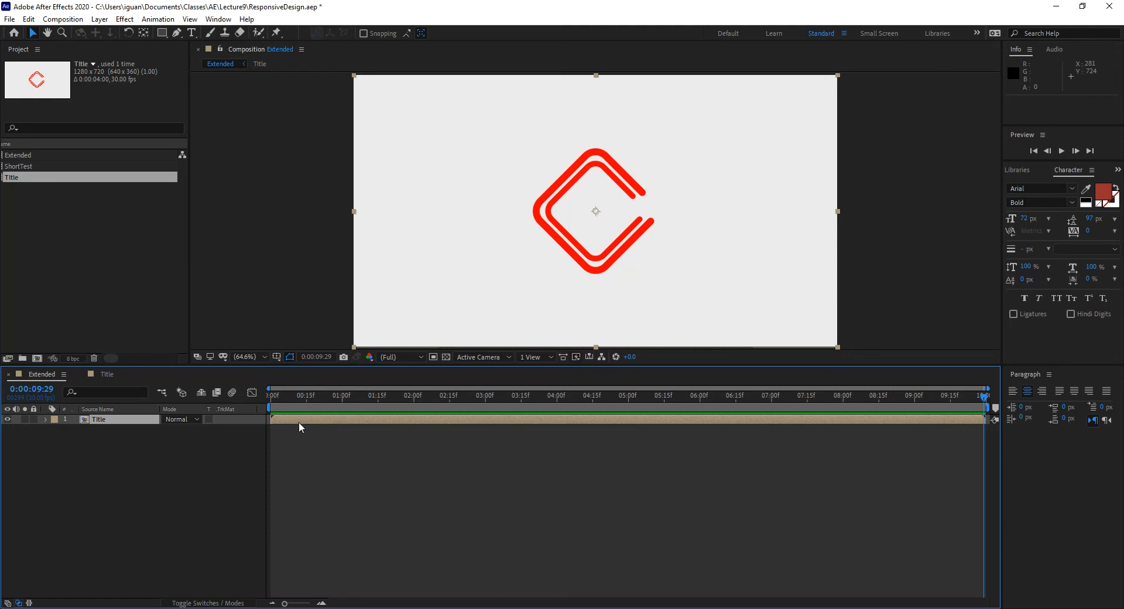
key("ctrl+z")
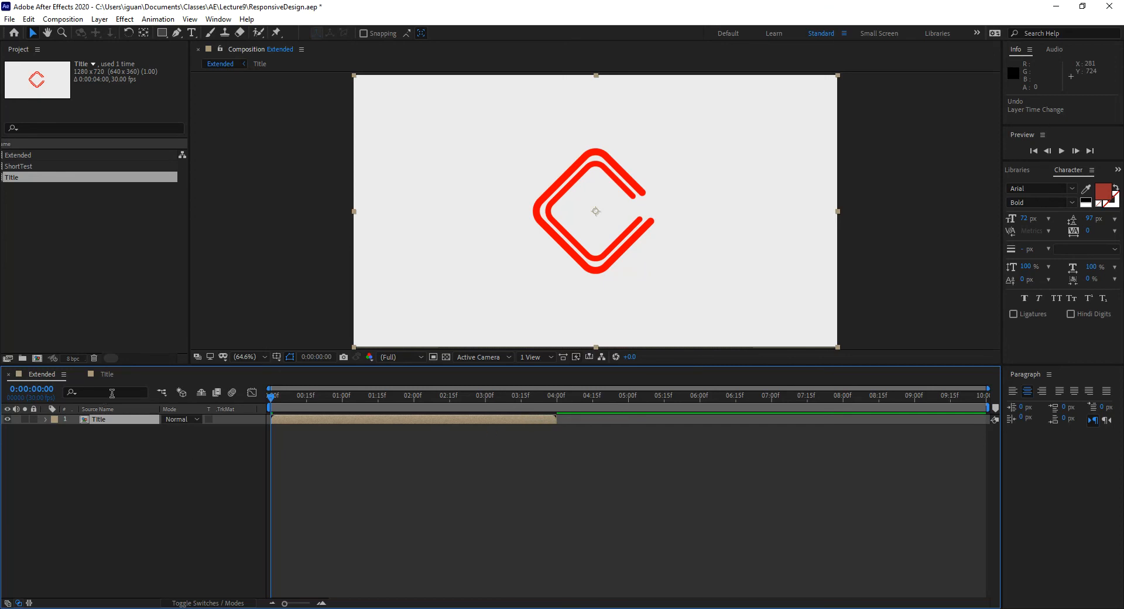
- Review the intro and outro in the Title composition, and add a composition marker spanning 0:00:00:00 to 0:00:00:15
left_click(108, 374)
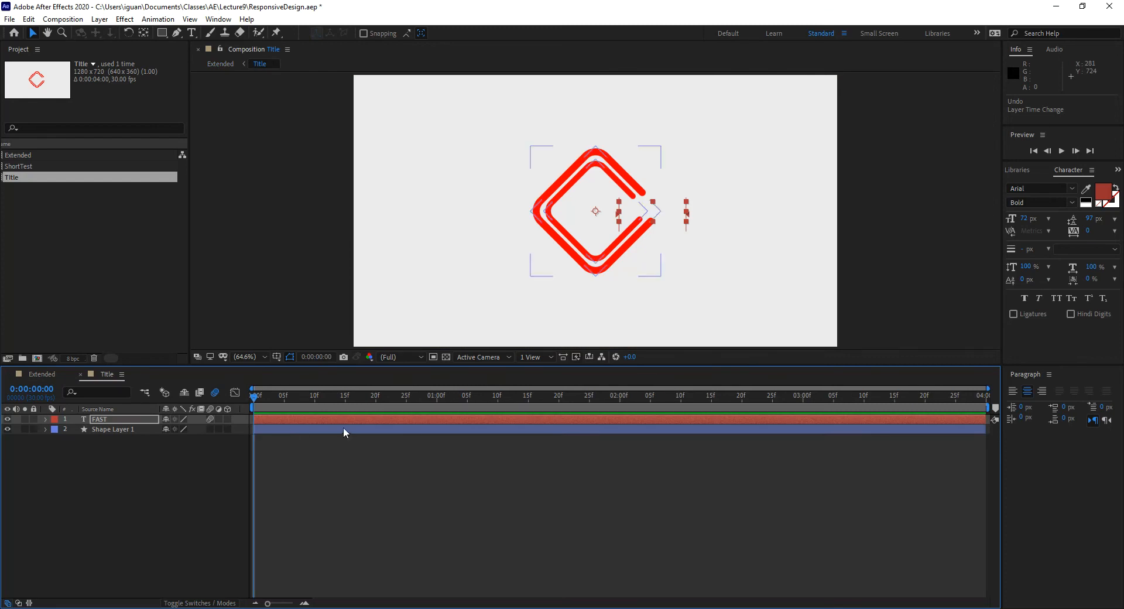
left_click_drag(265, 395, 346, 412)
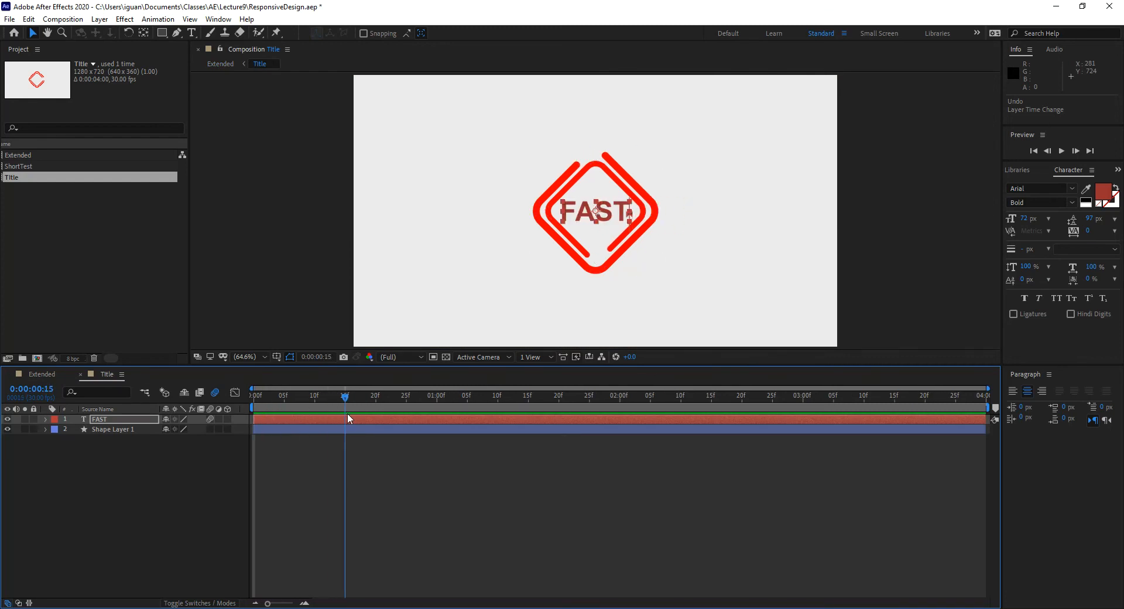
left_click_drag(891, 398, 997, 422)
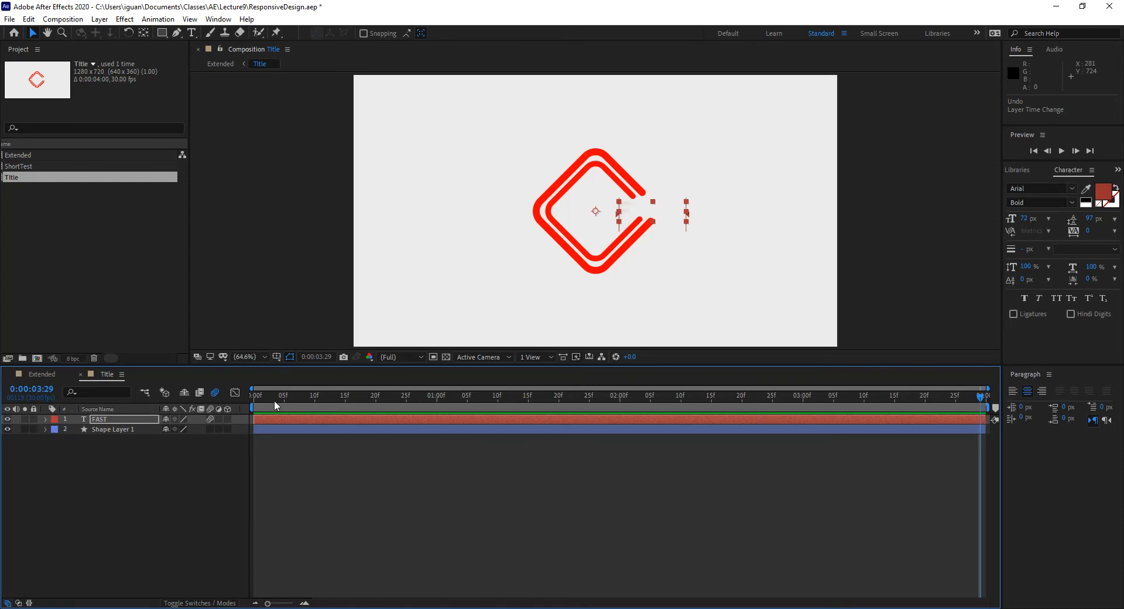
left_click_drag(346, 399, 229, 400)
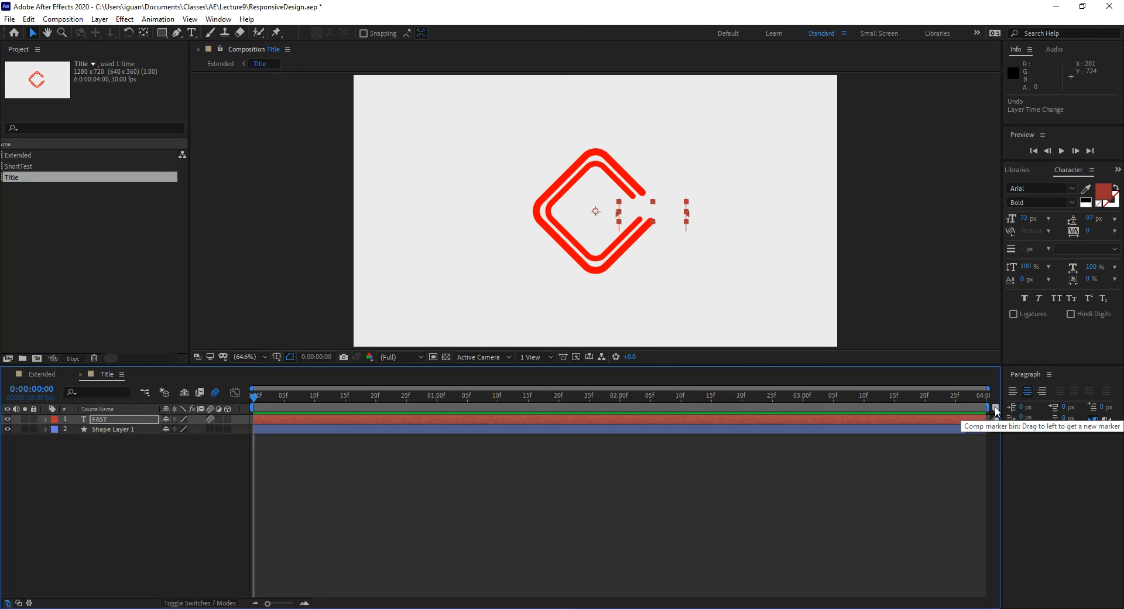
left_click_drag(995, 412, 841, 413)
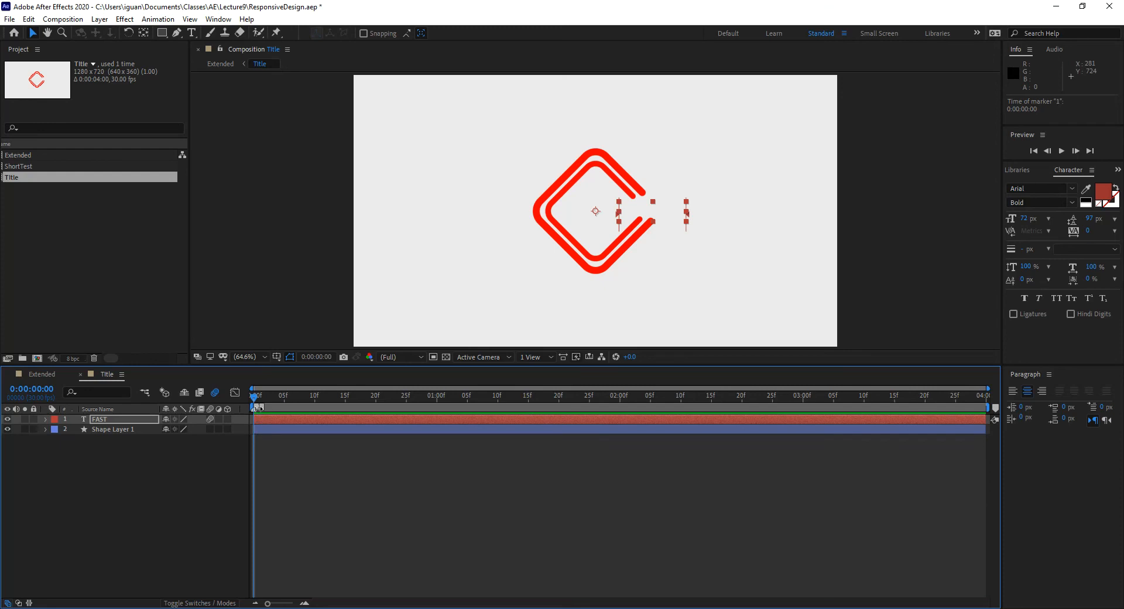
left_click_drag(258, 408, 346, 408)
- Make the marker at the start of the Title composition a protected region and set its comment to INTRO
right_click(347, 407)
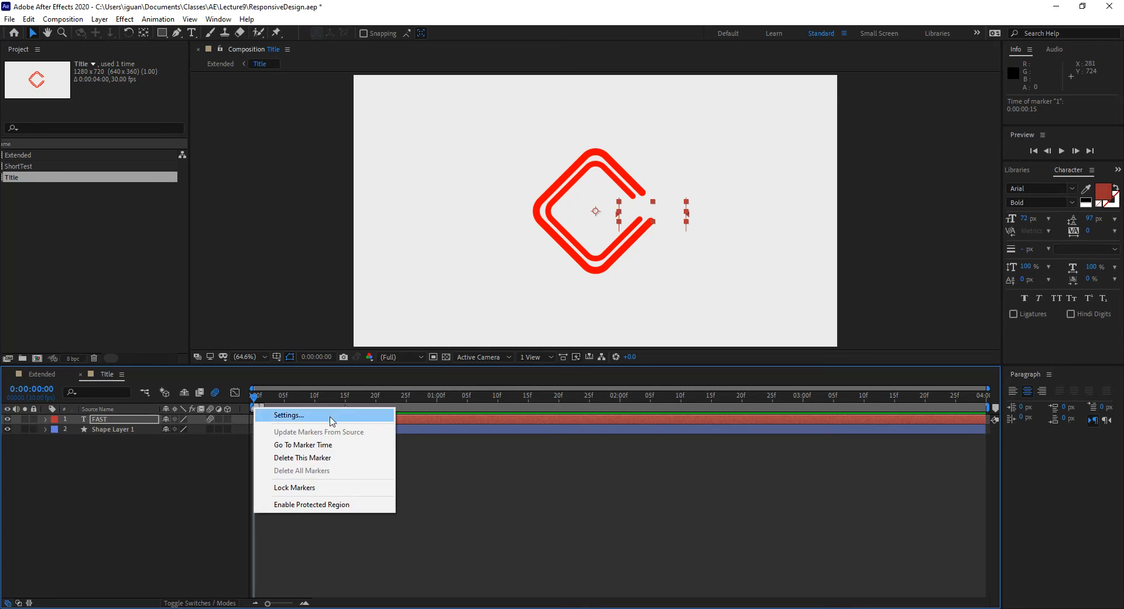
left_click(330, 418)
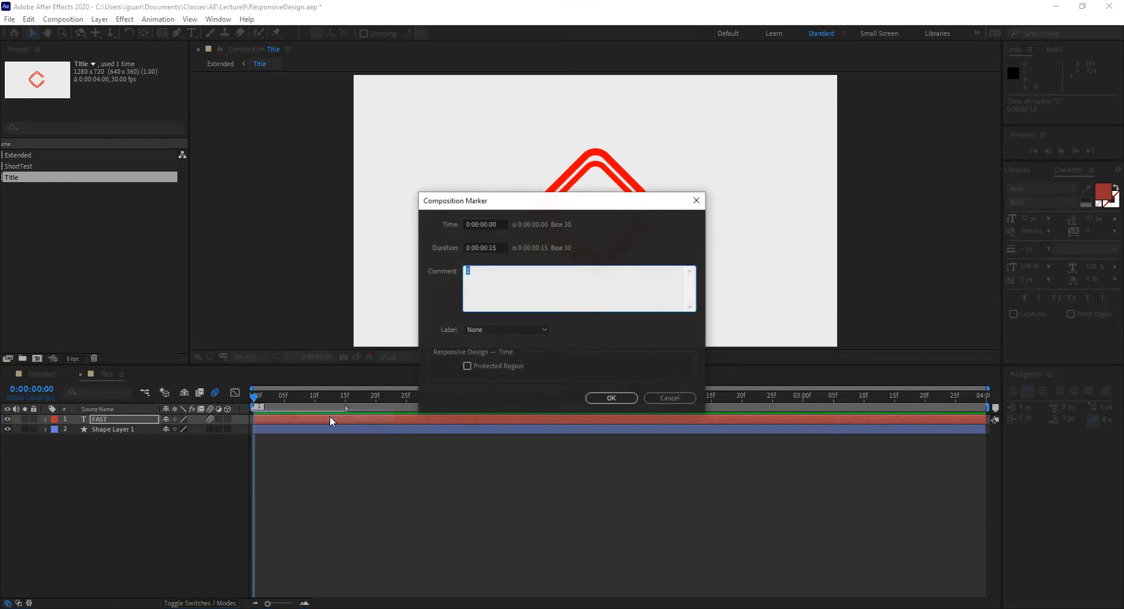
left_click(468, 366)
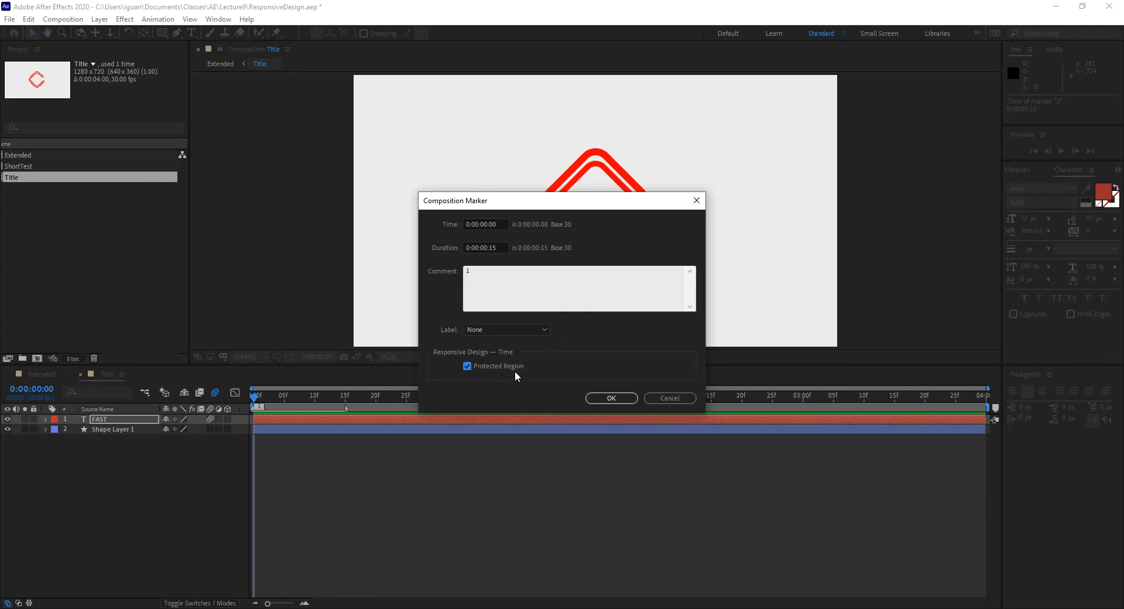
left_click(466, 274)
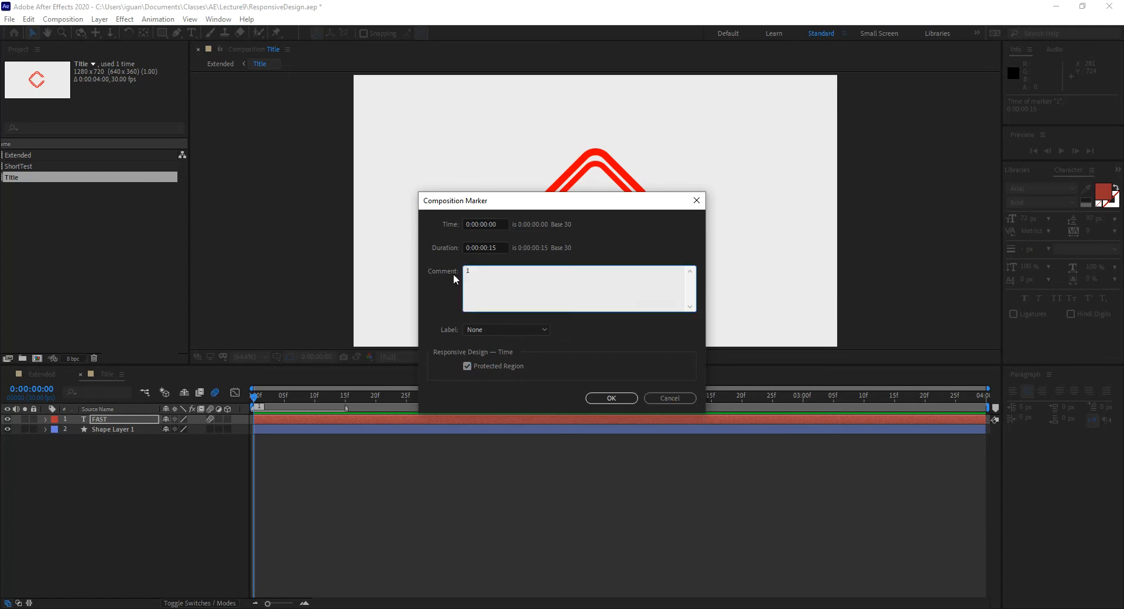
key("Delete")
type("INTRO")
left_click(611, 398)
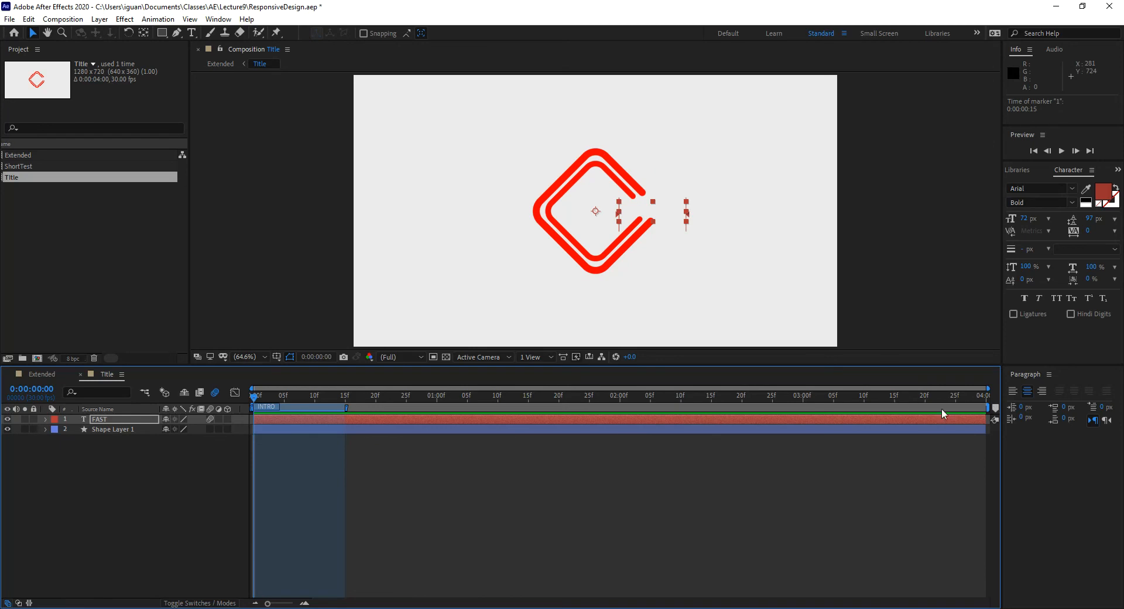
- Add a second composition marker spanning 0:00:03:15 to 0:00:04:00, with the comment OUTTRO and Protected Region enabled
left_click_drag(997, 410, 900, 413)
left_click_drag(899, 408, 988, 414)
right_click(895, 408)
left_click(919, 416)
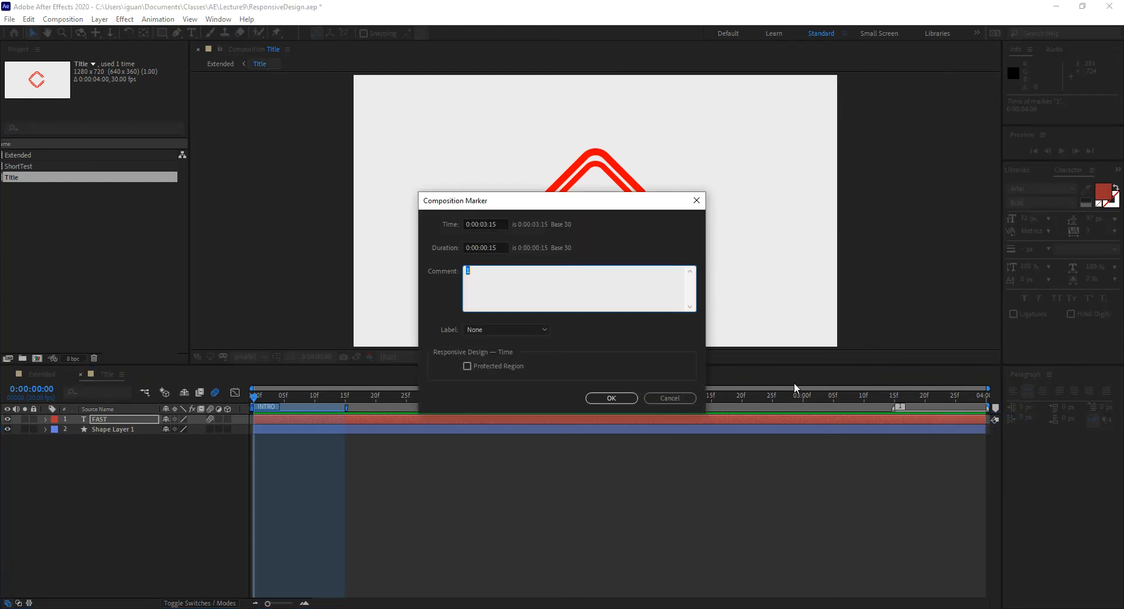
type("OUTTOR")
key("BackSpace")
key("BackSpace")
type("RO")
left_click(467, 366)
left_click(608, 397)
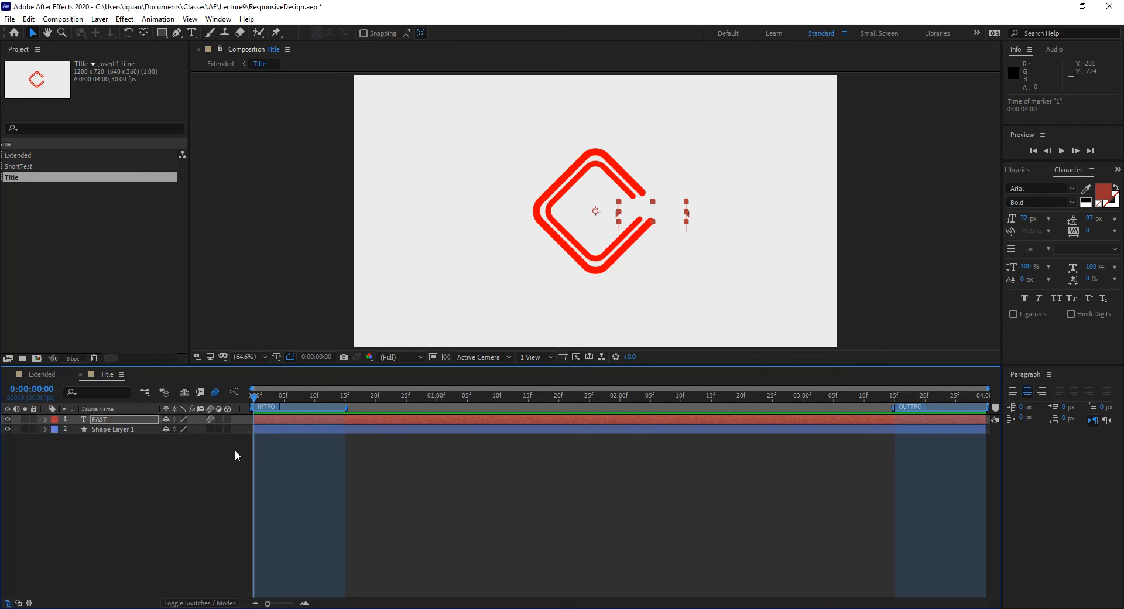
- Extend the Title layer in the Extended composition to the full 10 seconds and preview the lengthened animation
left_click(49, 374)
left_click(109, 420)
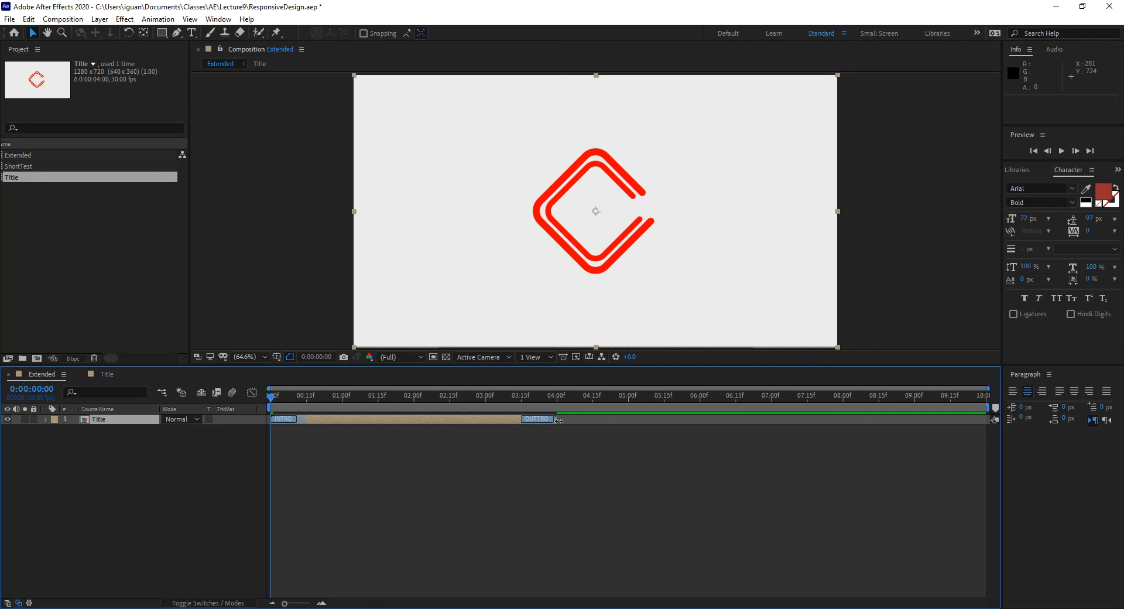
mouse_move(558, 420)
left_mouse_down()
mouse_move(987, 431)
mouse_move(941, 427)
mouse_move(975, 433)
left_mouse_up()
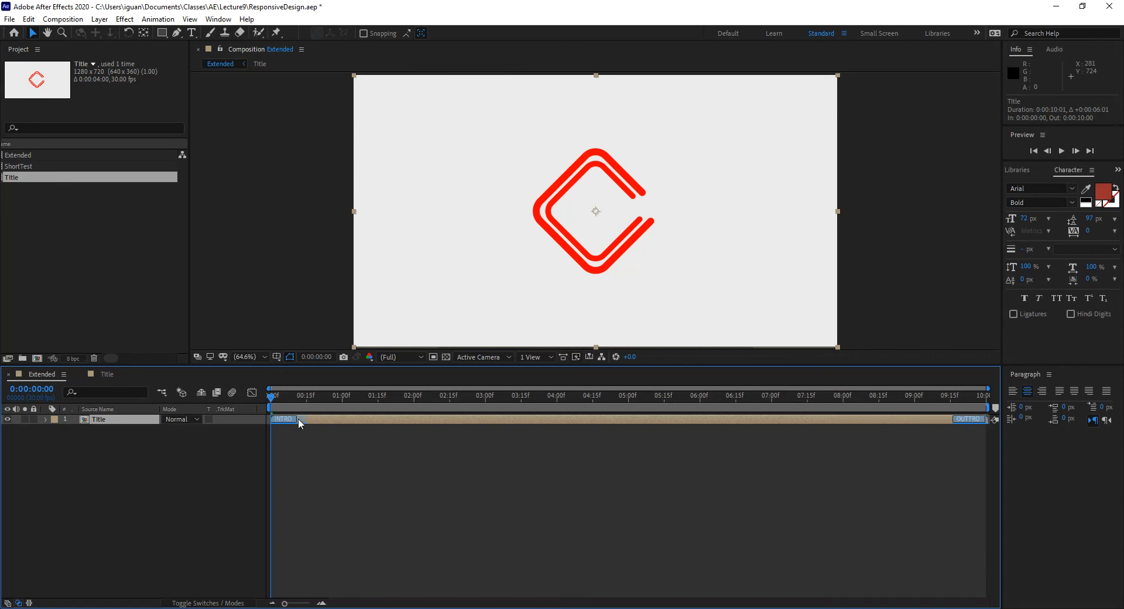
key("space")
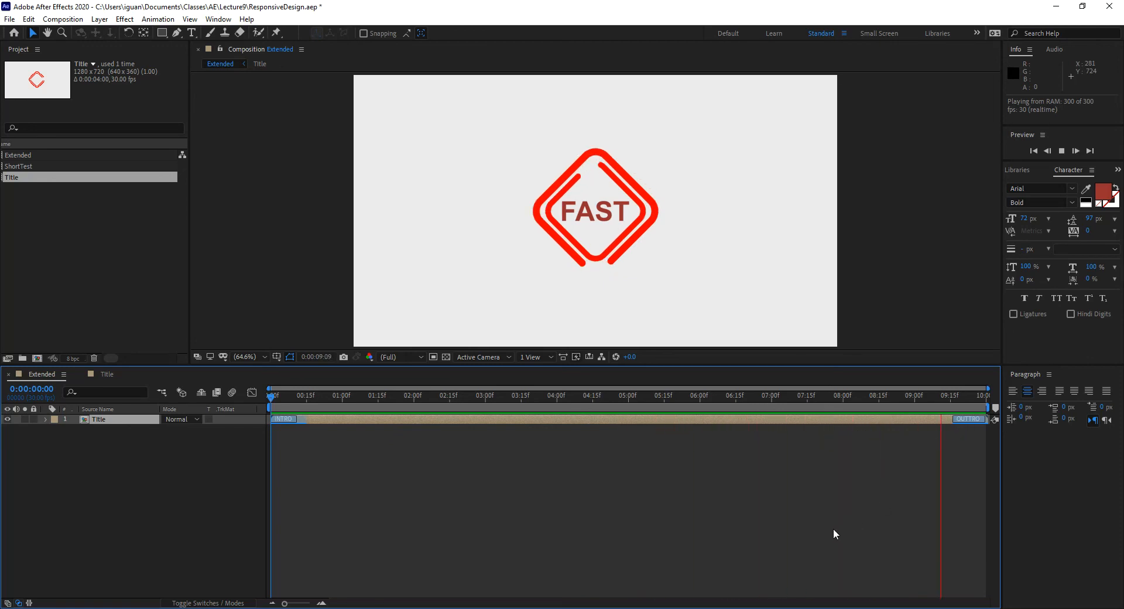
key("space")
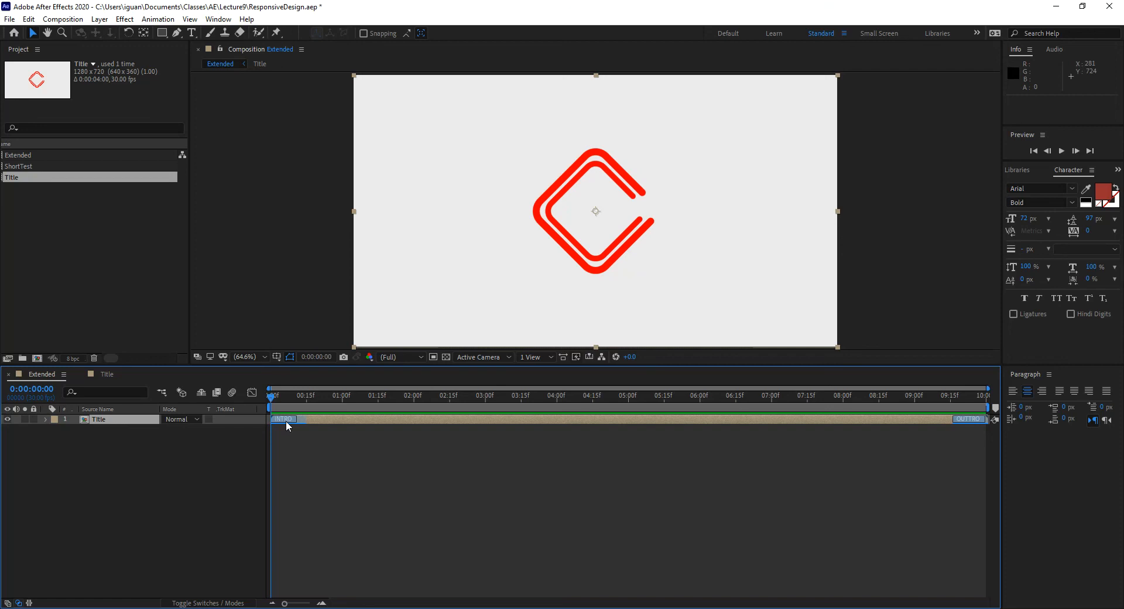
left_click_drag(296, 399, 370, 422)
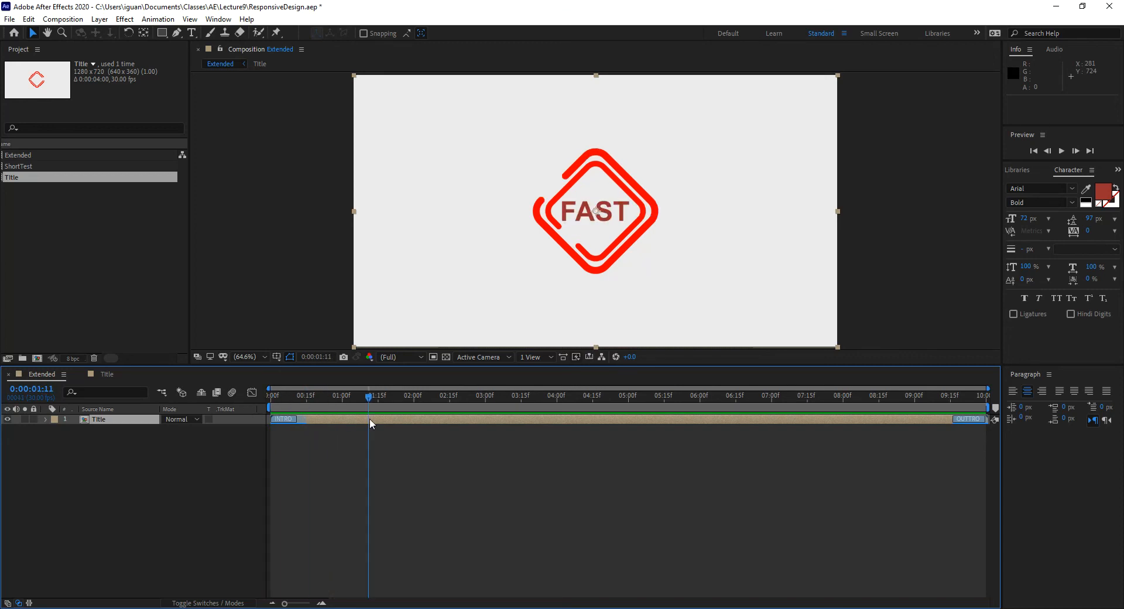